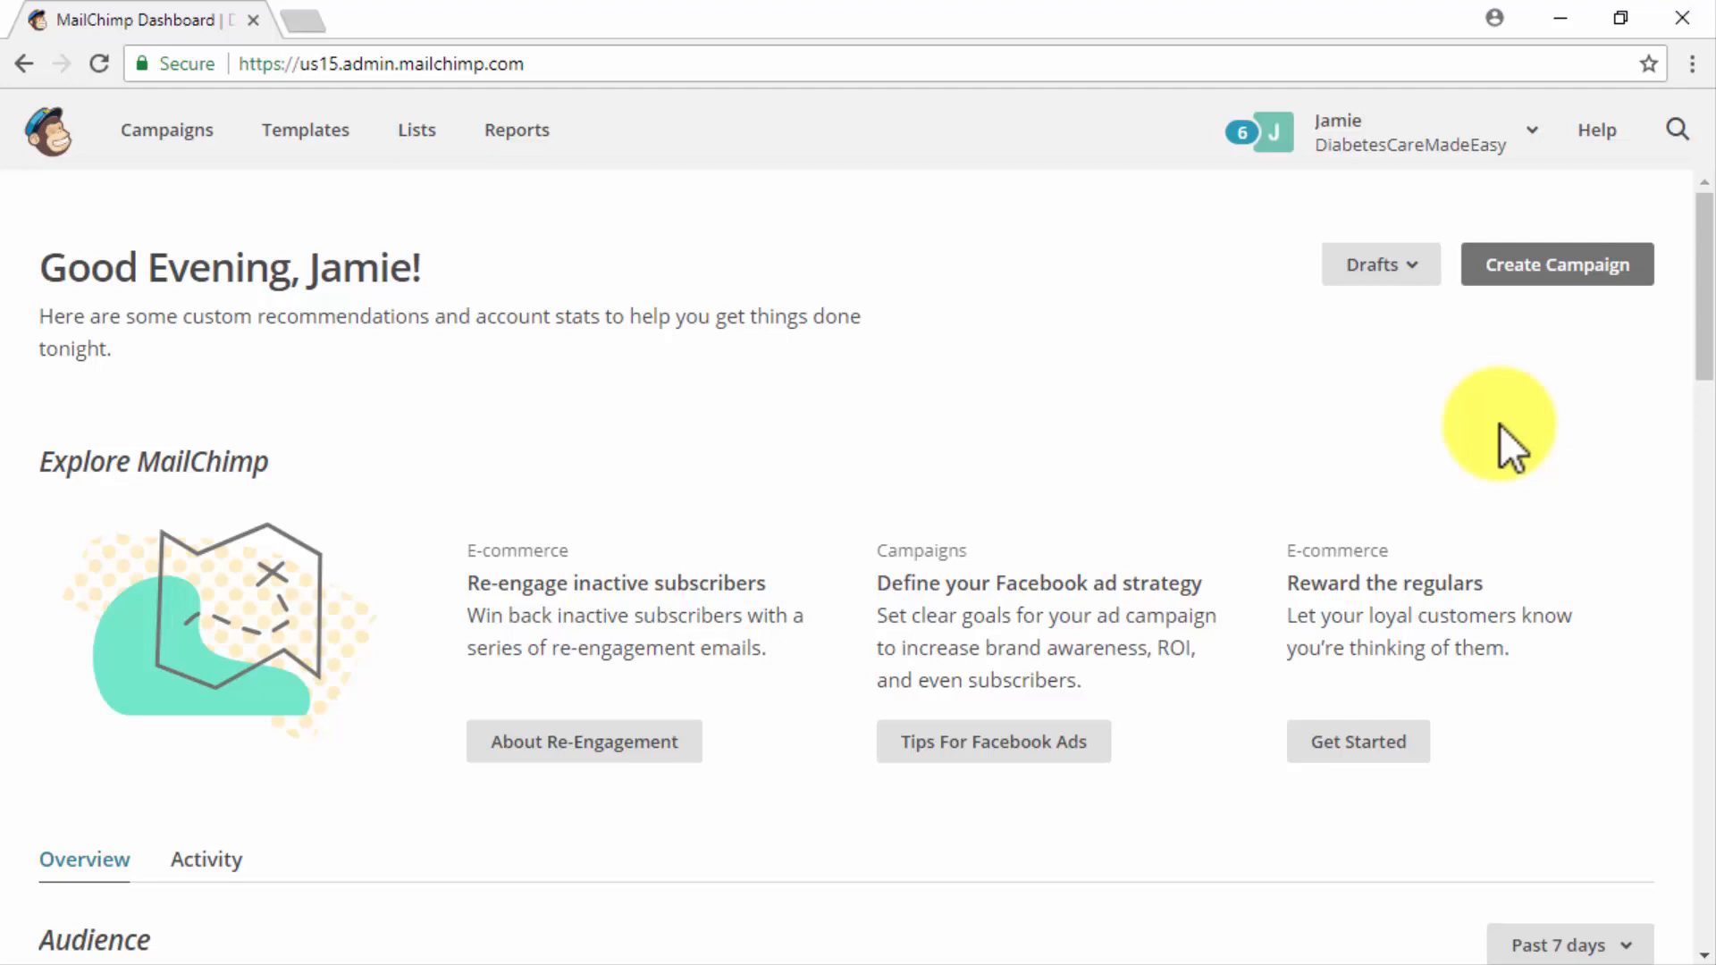
- Start creating a campaign and examine the setup forms for an email, an ad and a landing page
left_click(1492, 284)
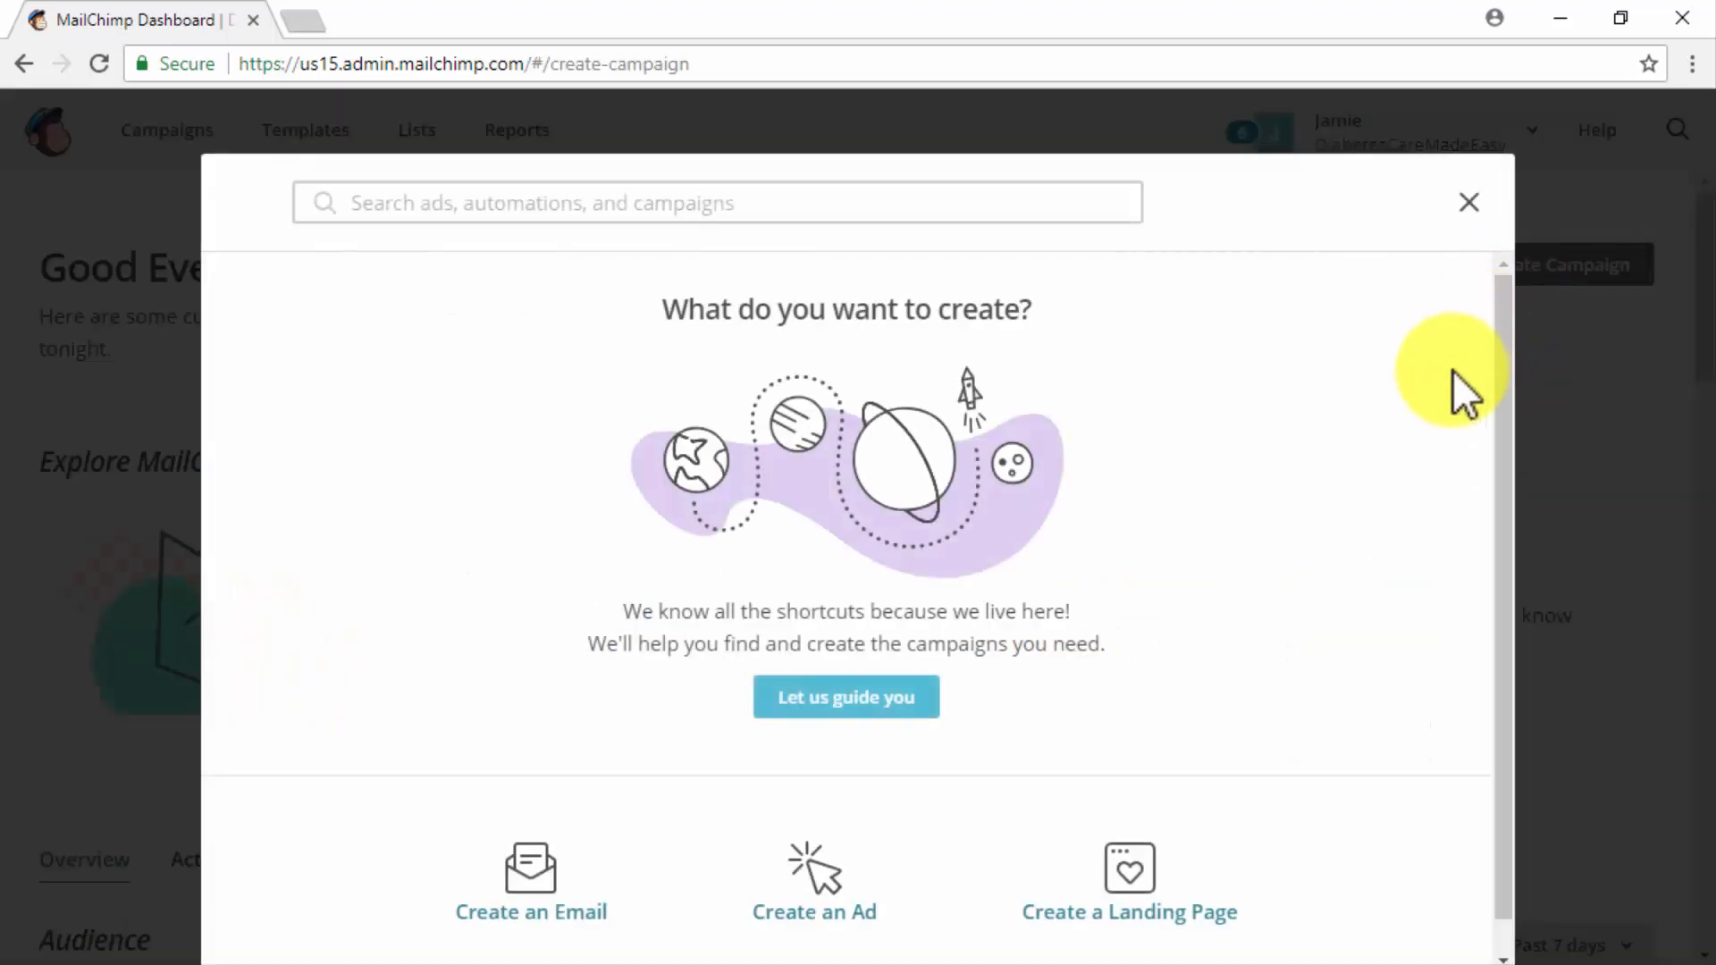
scroll(1451, 373, "down", 1)
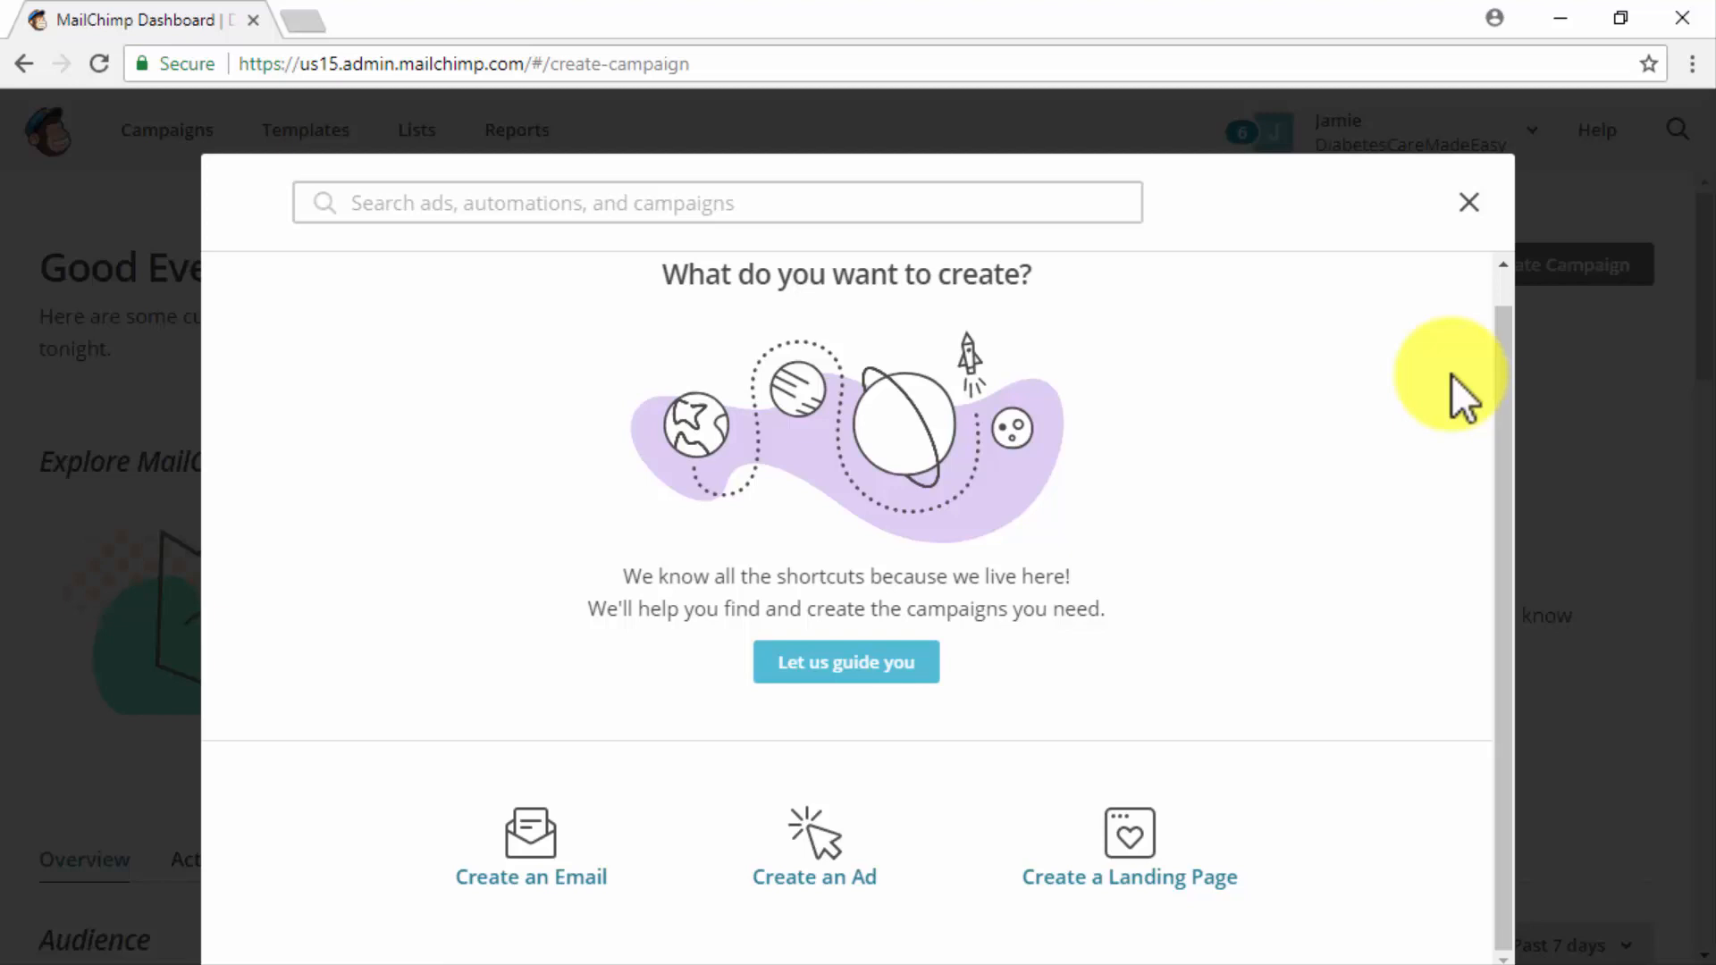
left_click(525, 853)
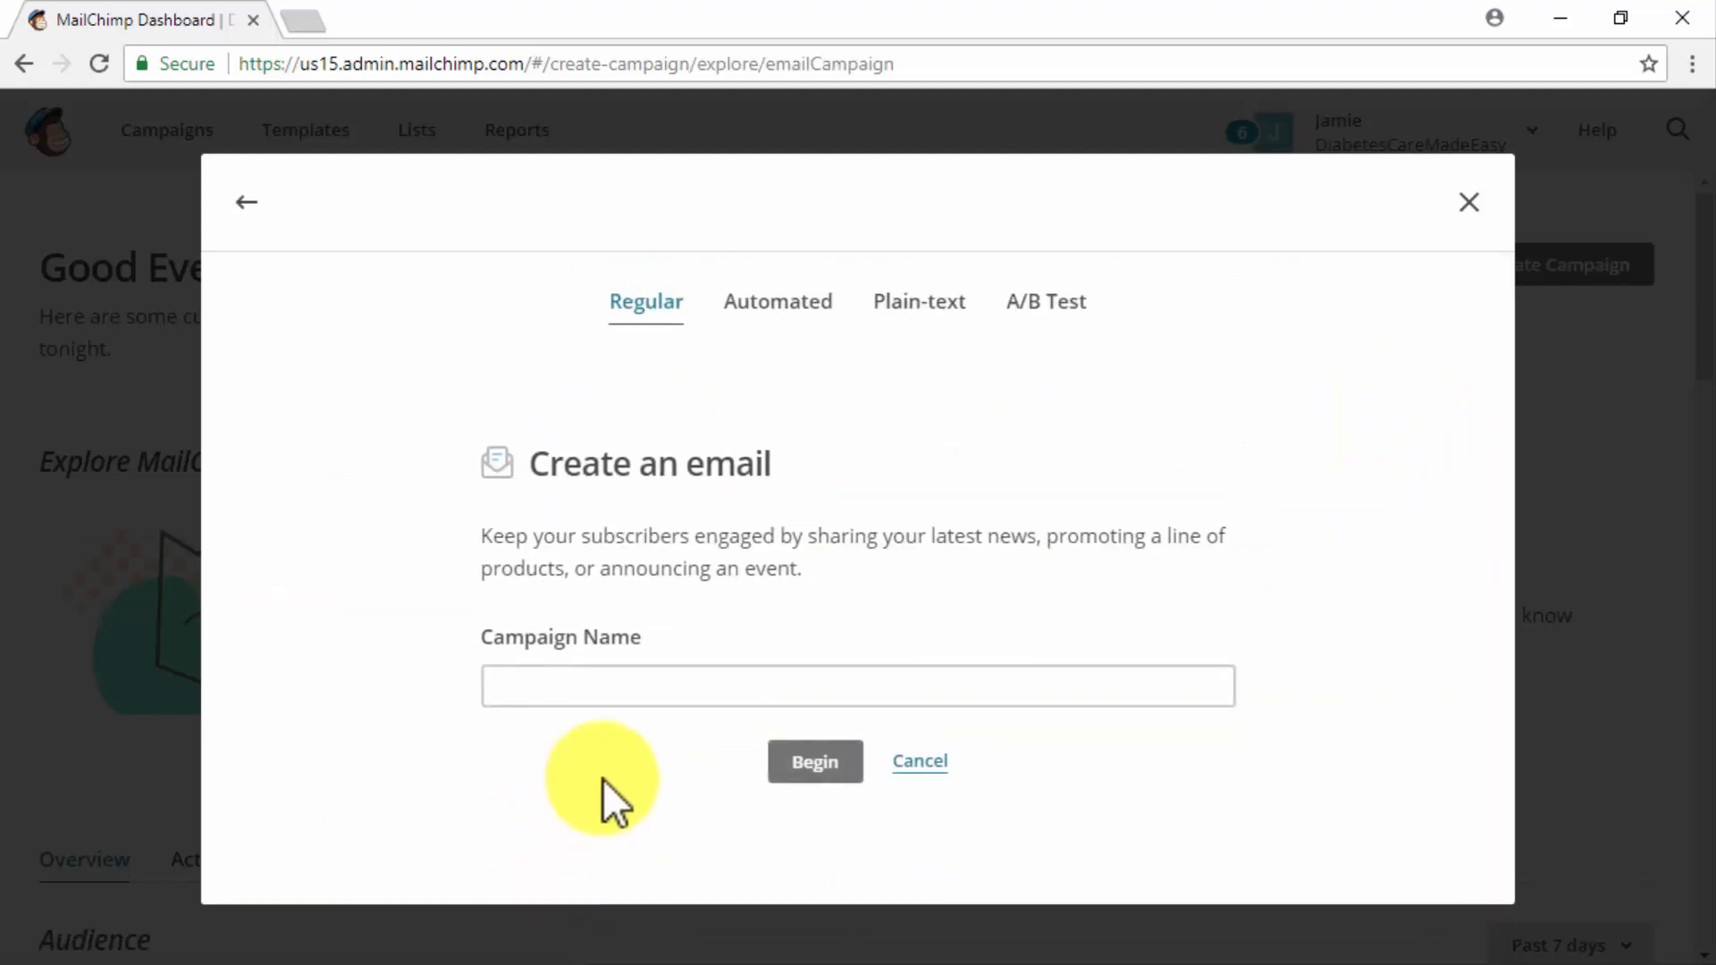
left_click(264, 216)
left_click(813, 883)
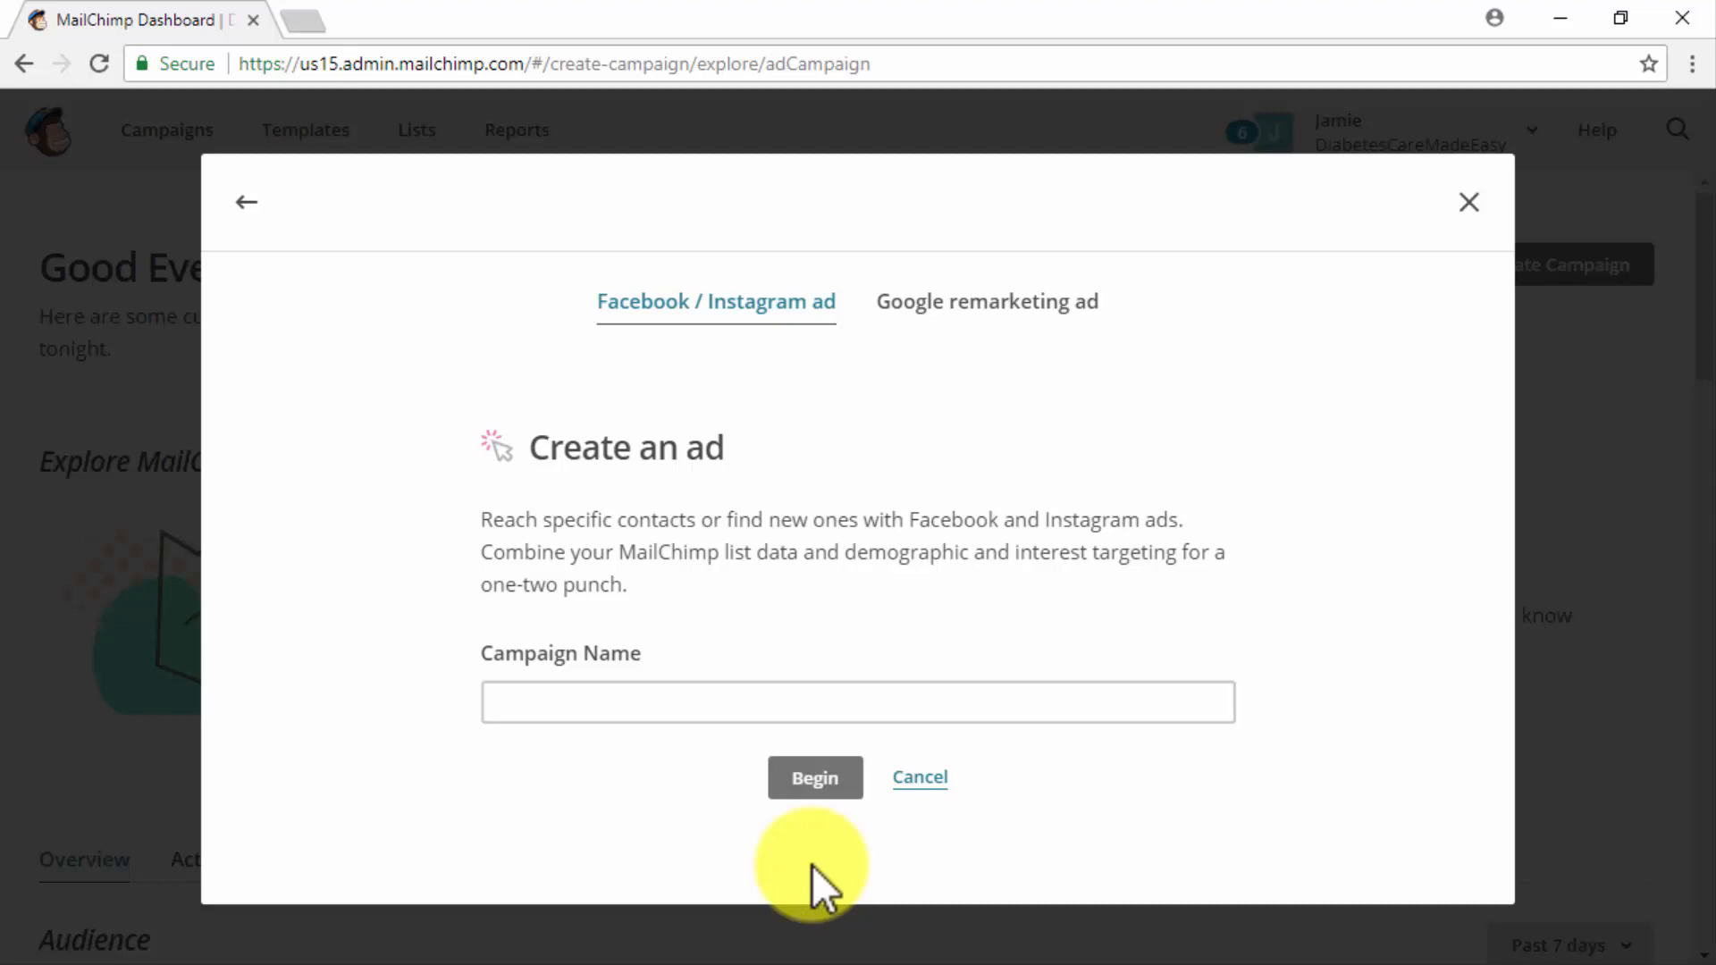
left_click(245, 201)
left_click(1153, 929)
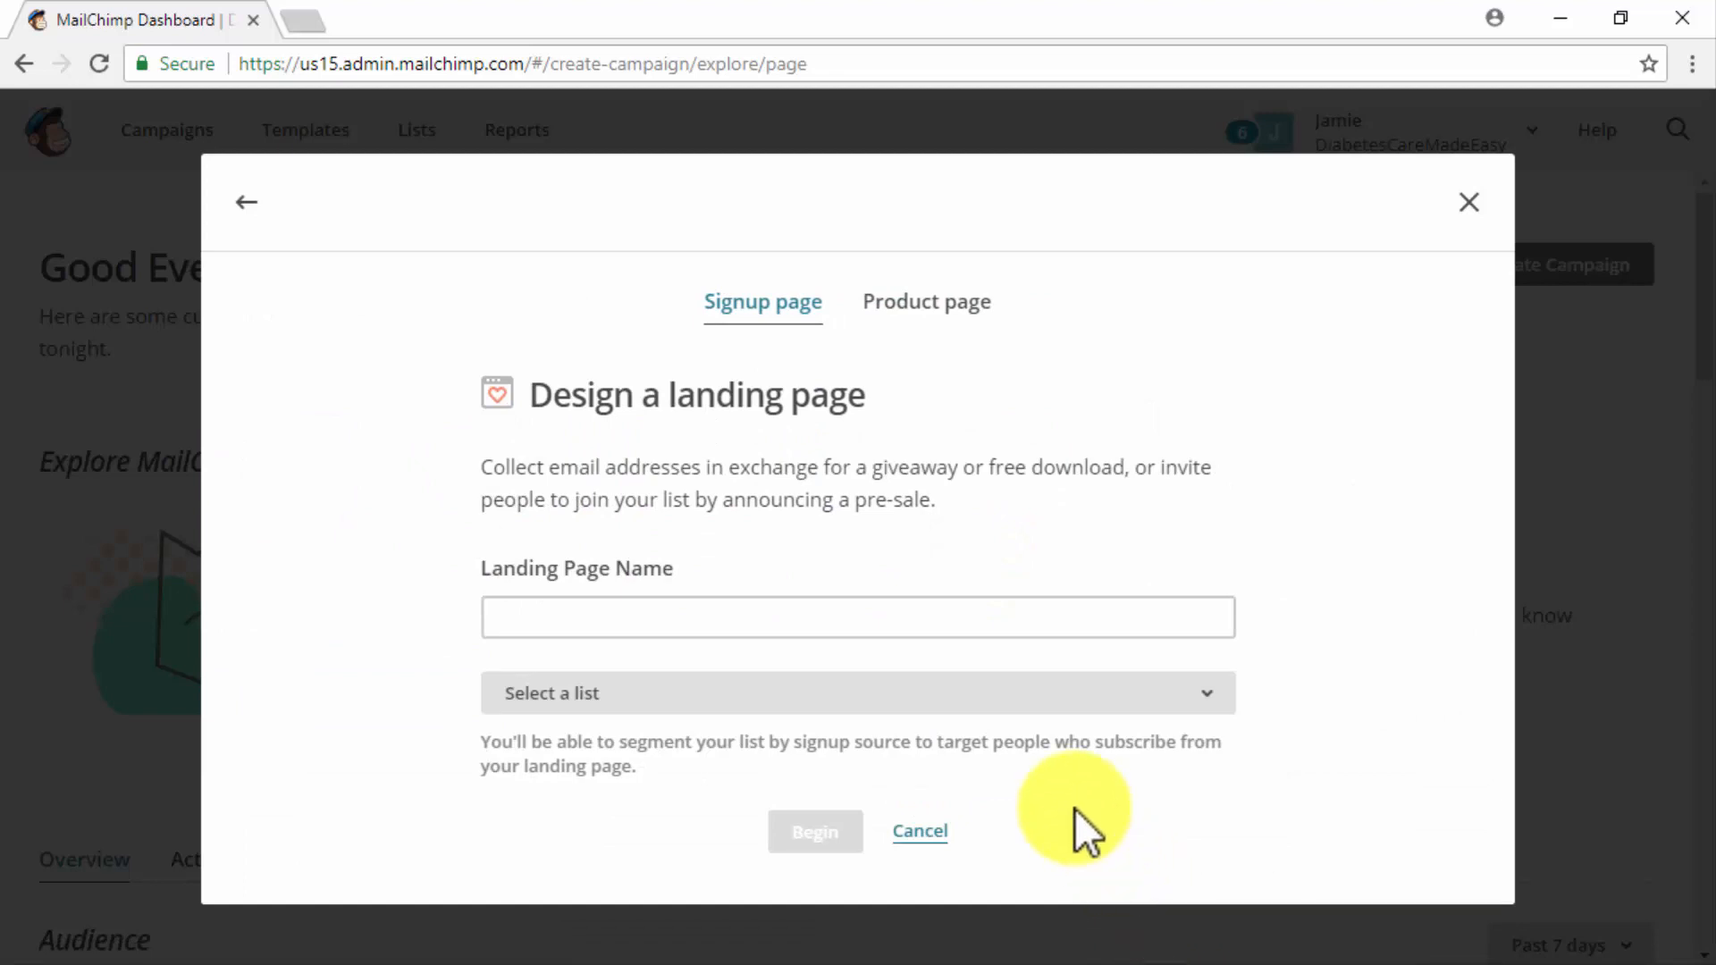
left_click(261, 211)
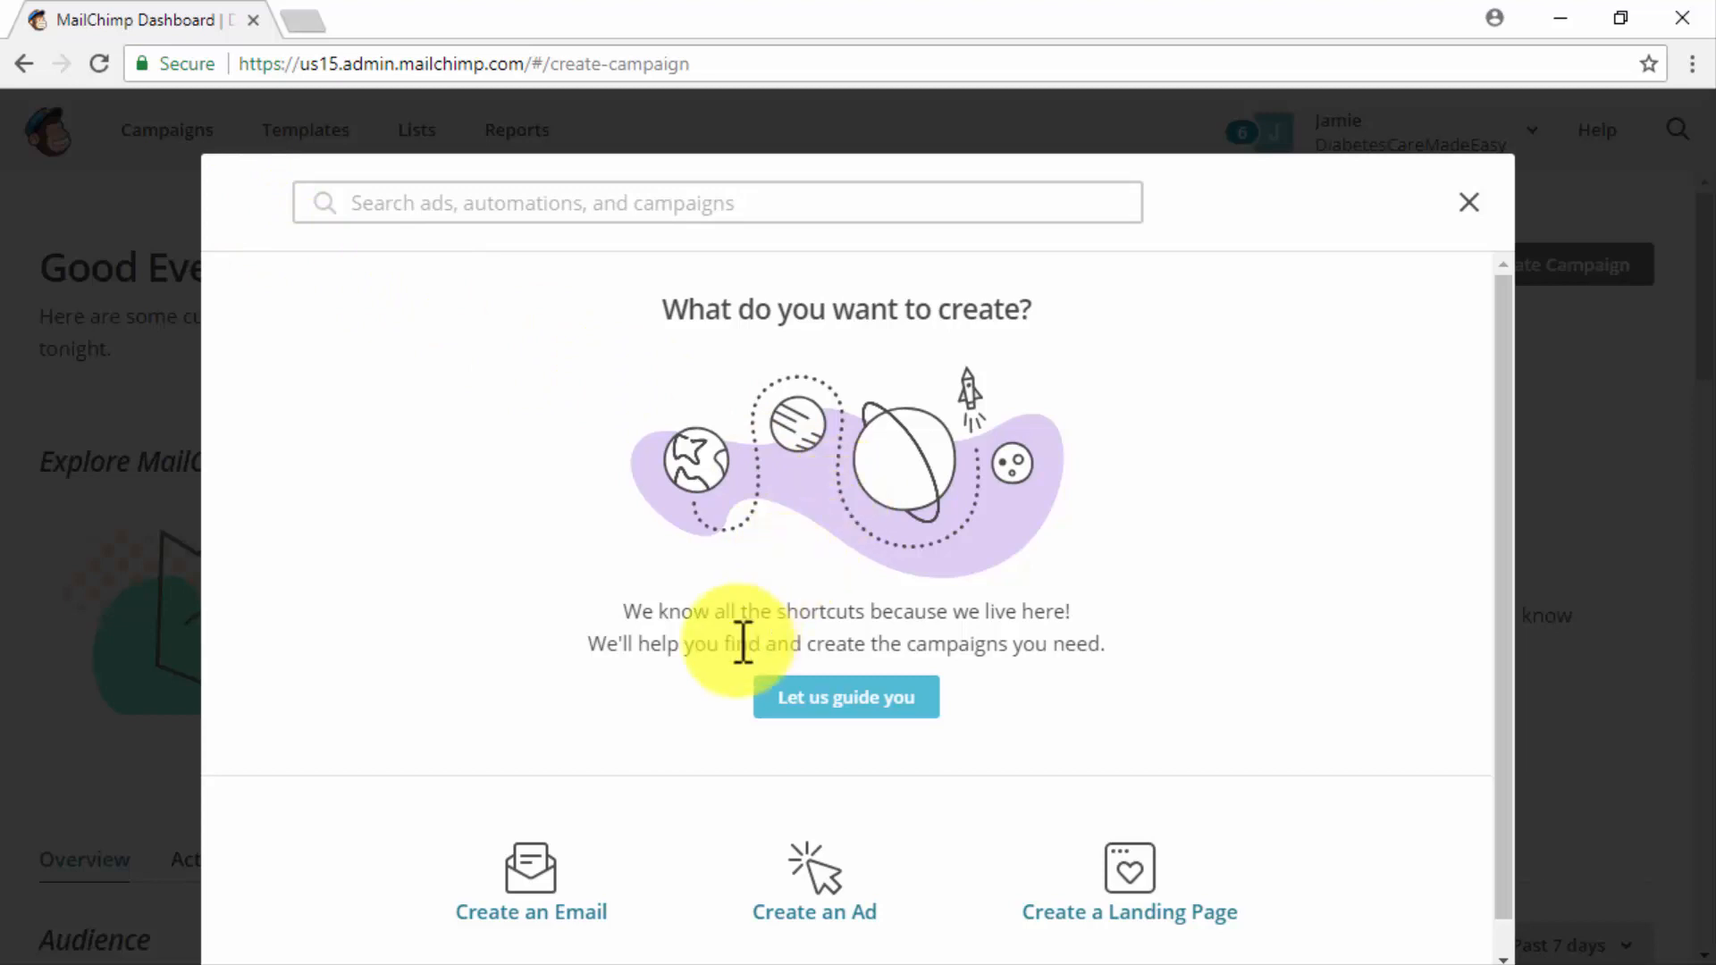
- Look through the email campaign types and begin a Regular email campaign named "New Campaign"
left_click(521, 889)
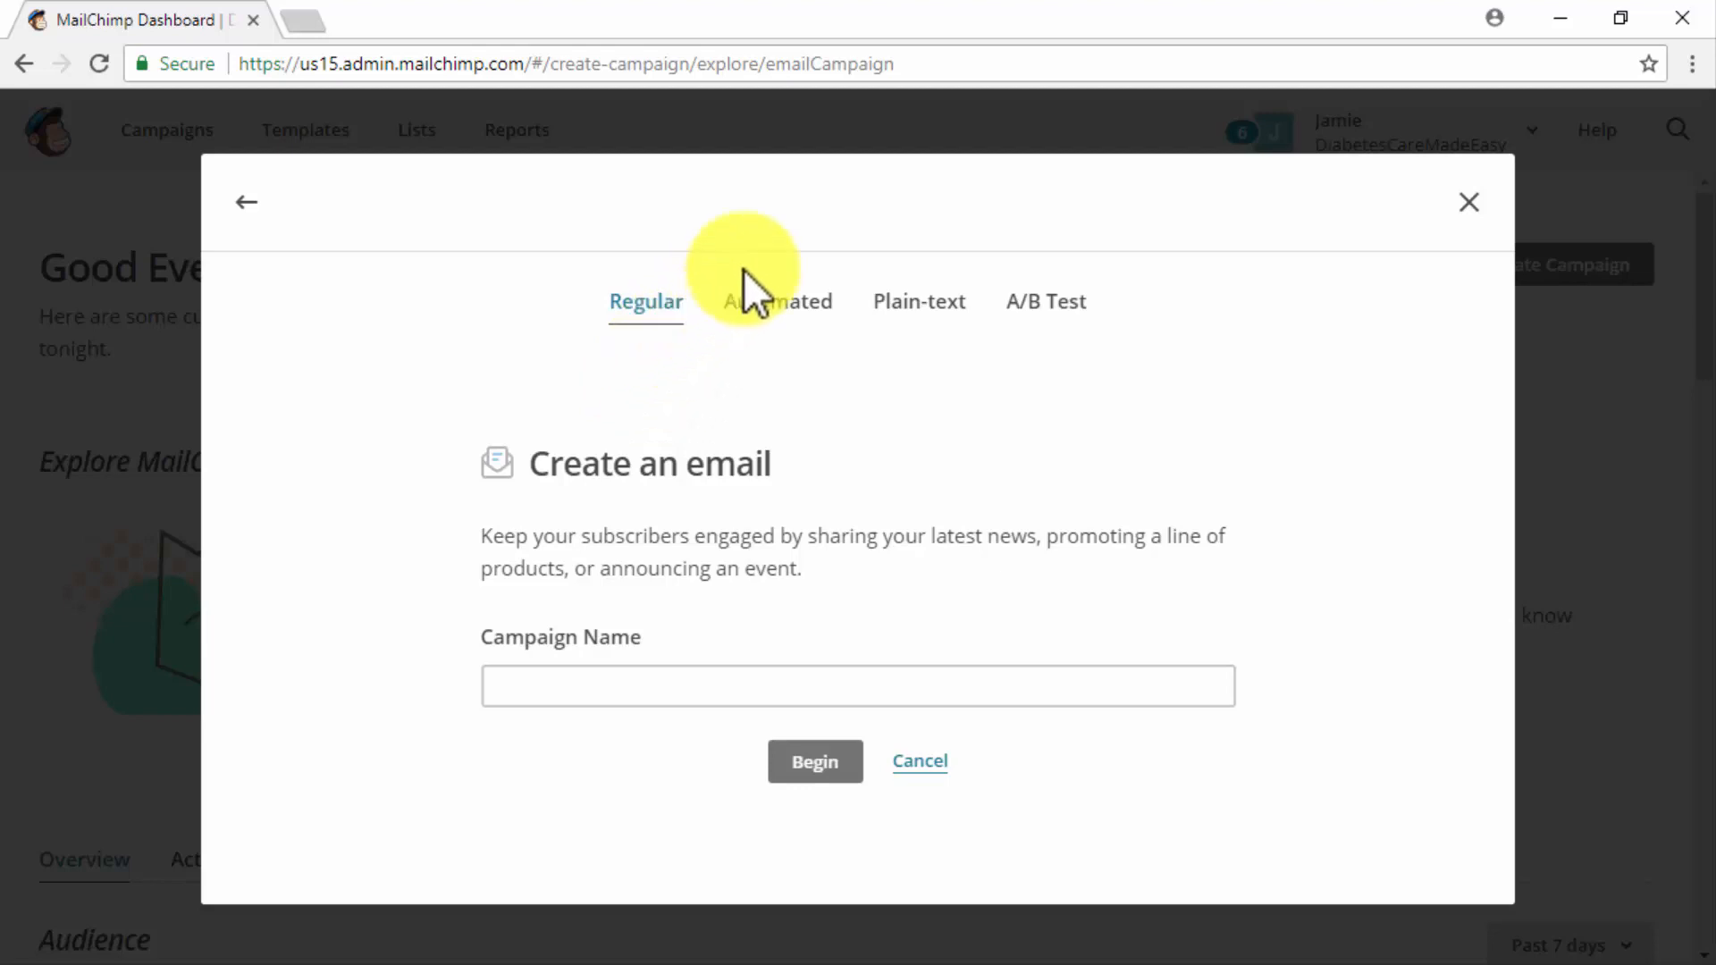
left_click(753, 297)
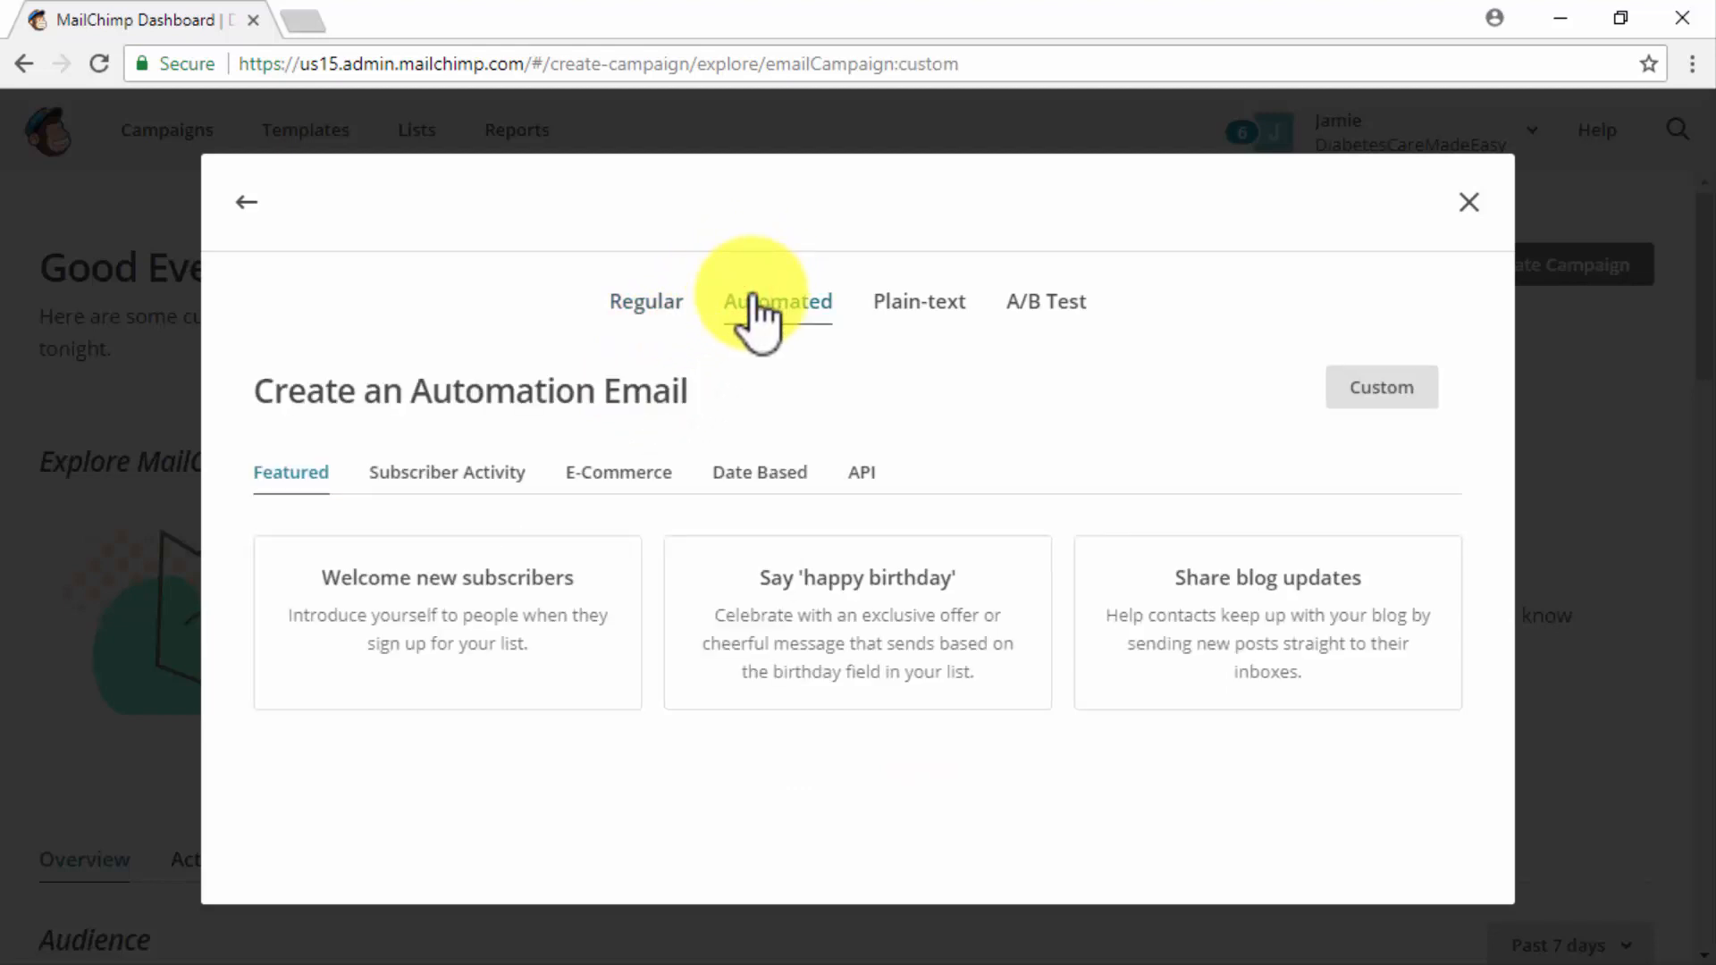
left_click(905, 305)
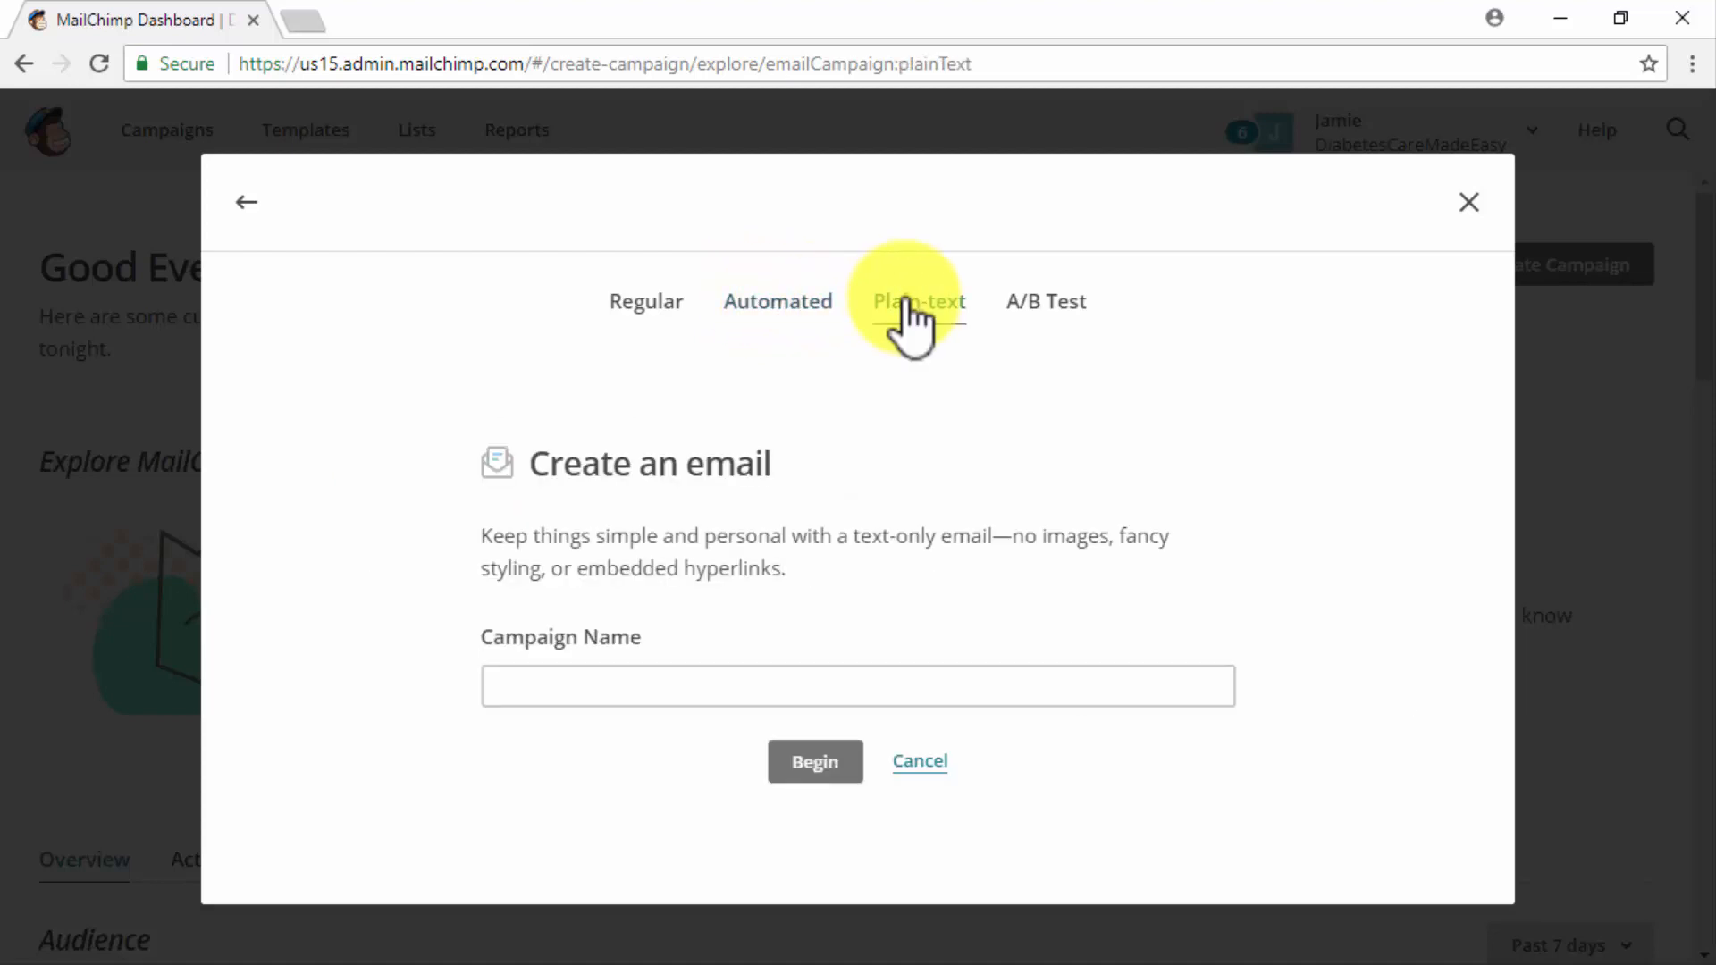
left_click(1051, 306)
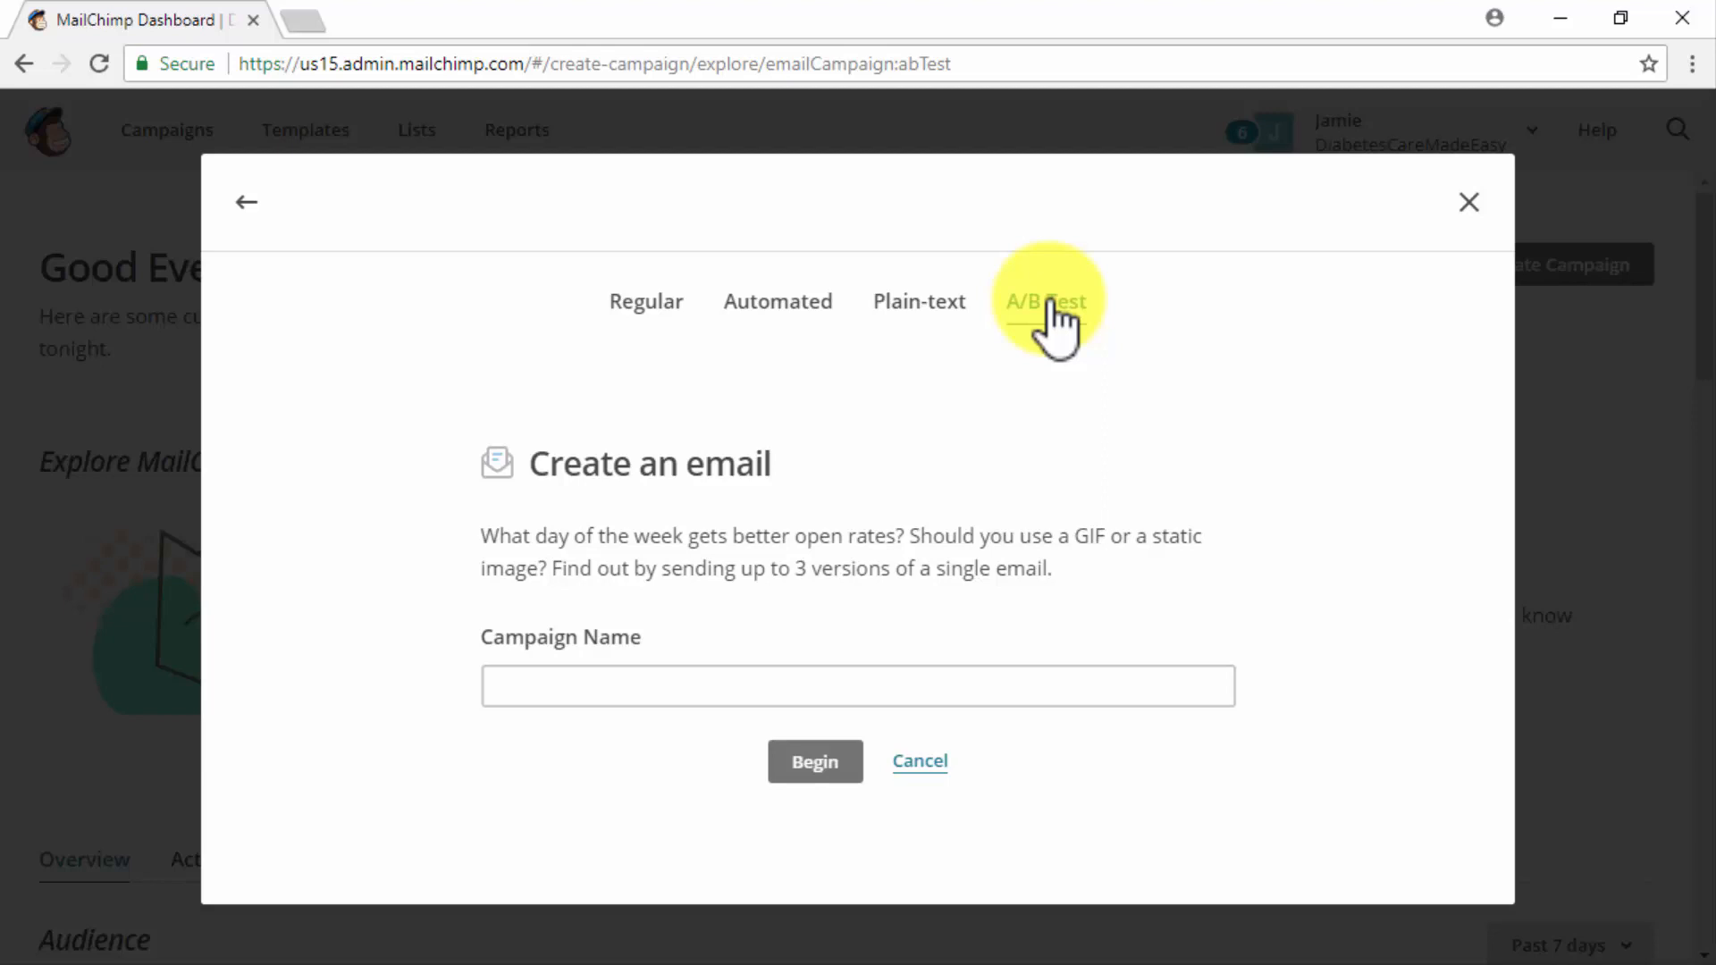
left_click(644, 301)
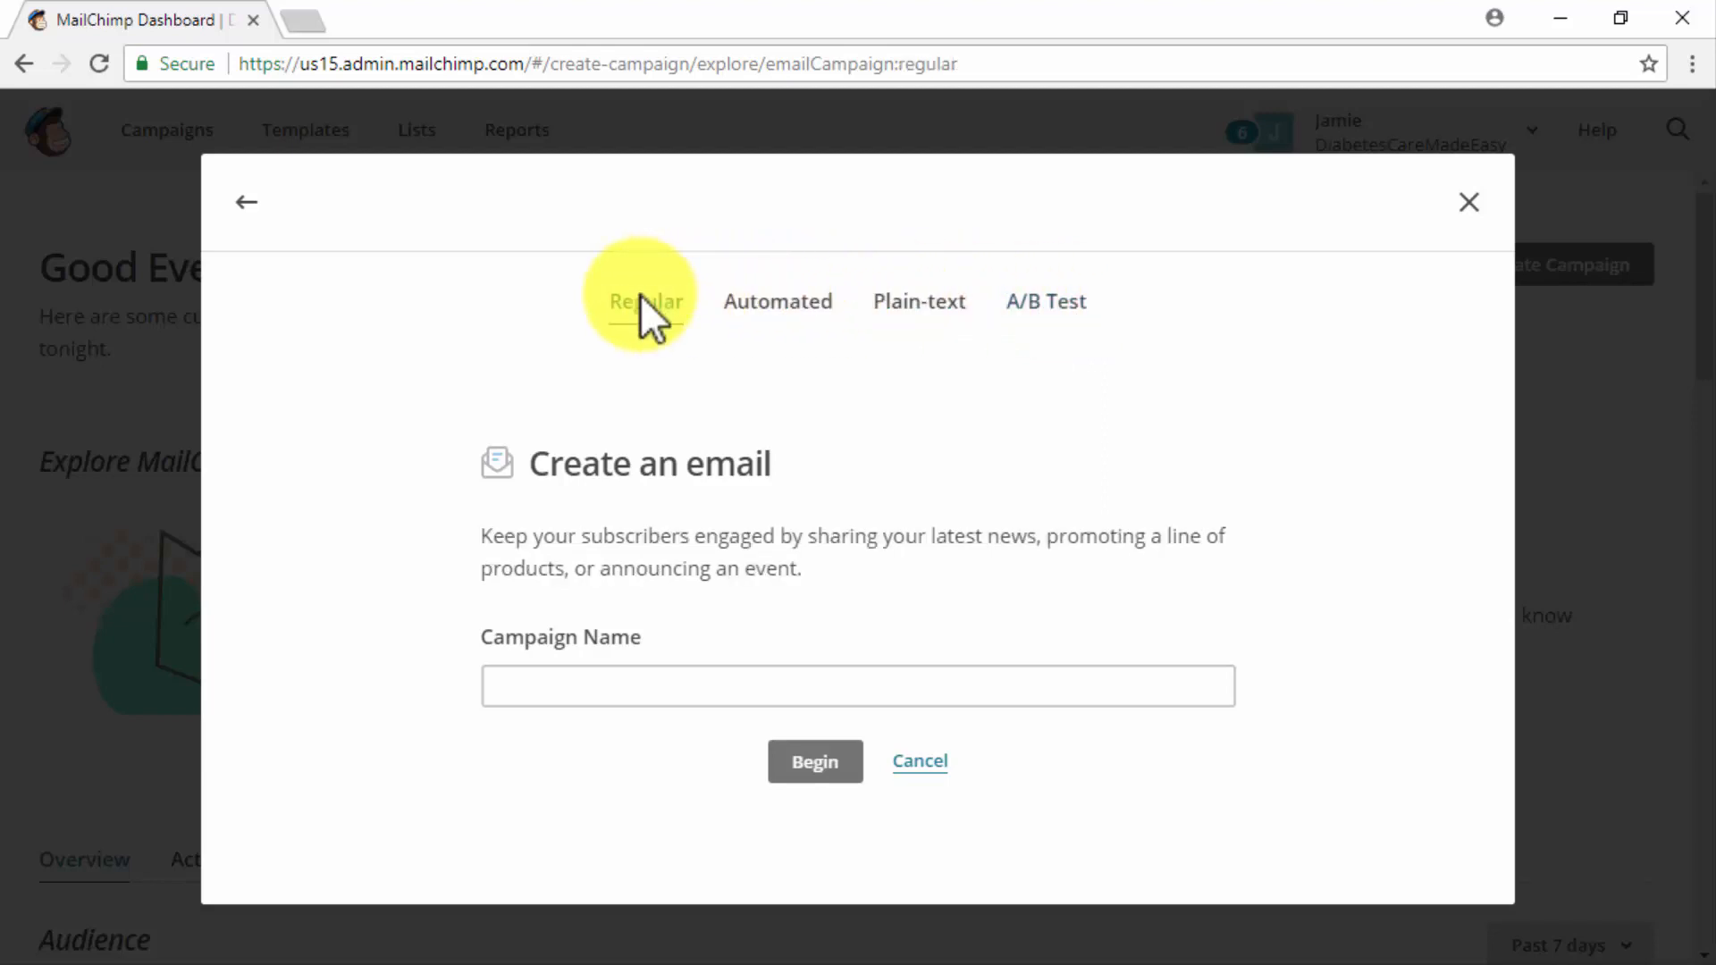
left_click(774, 676)
type("New Campaign")
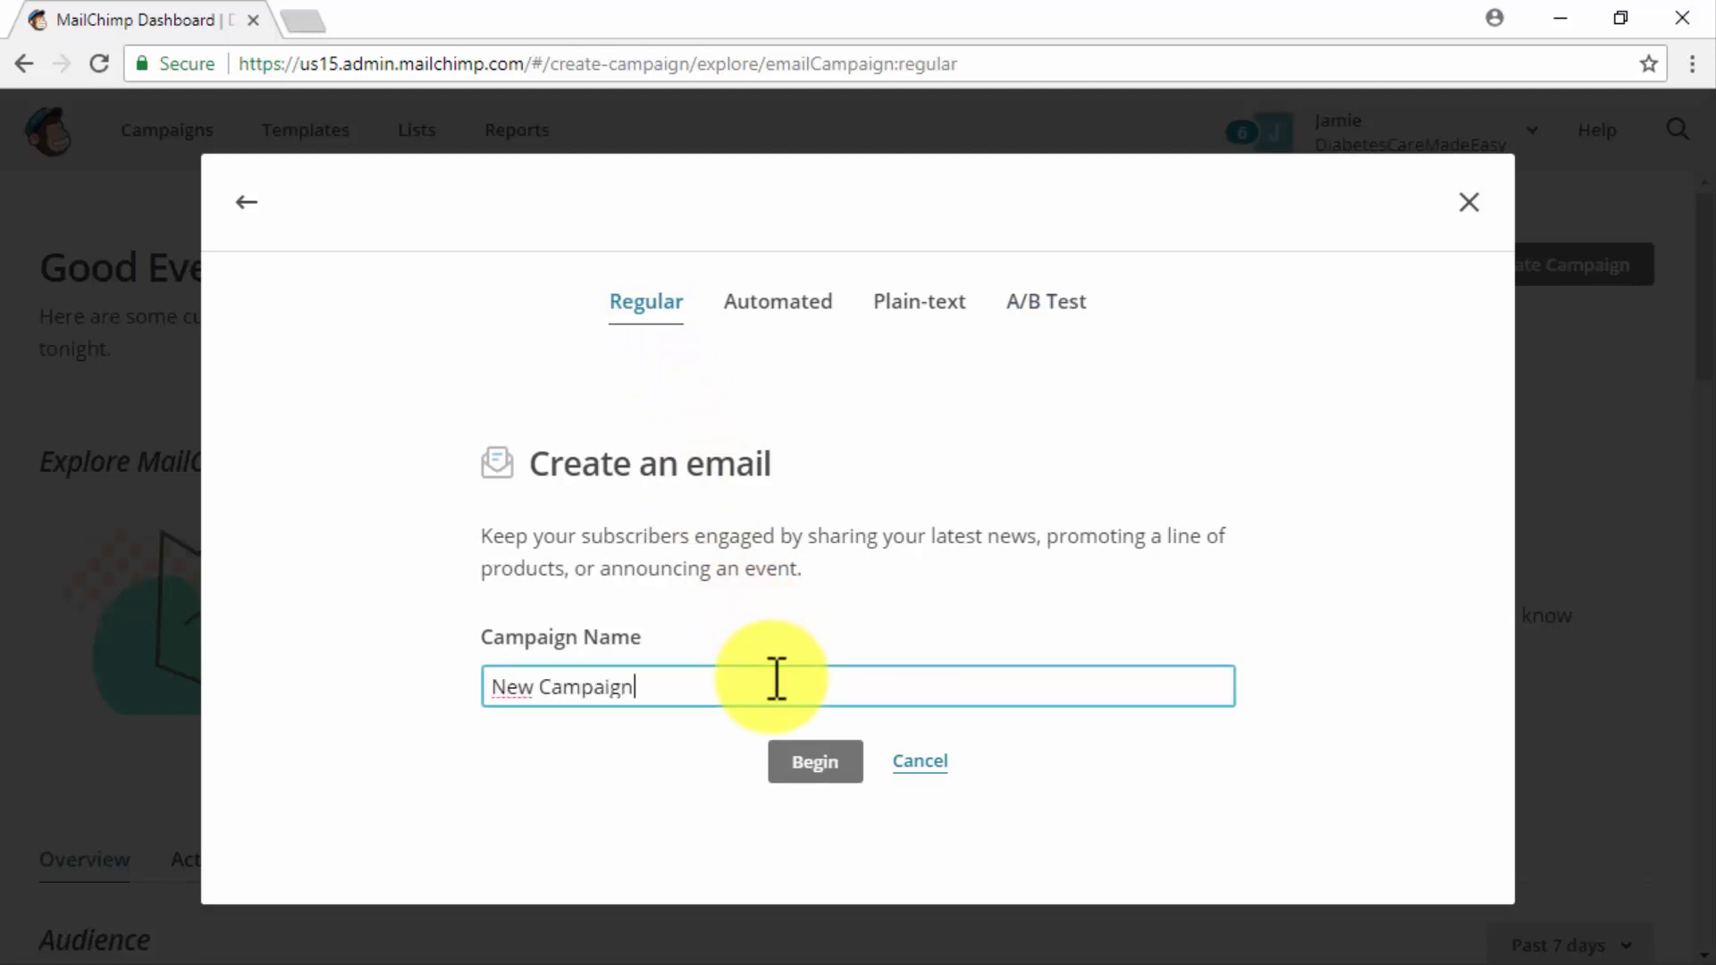
left_click(815, 759)
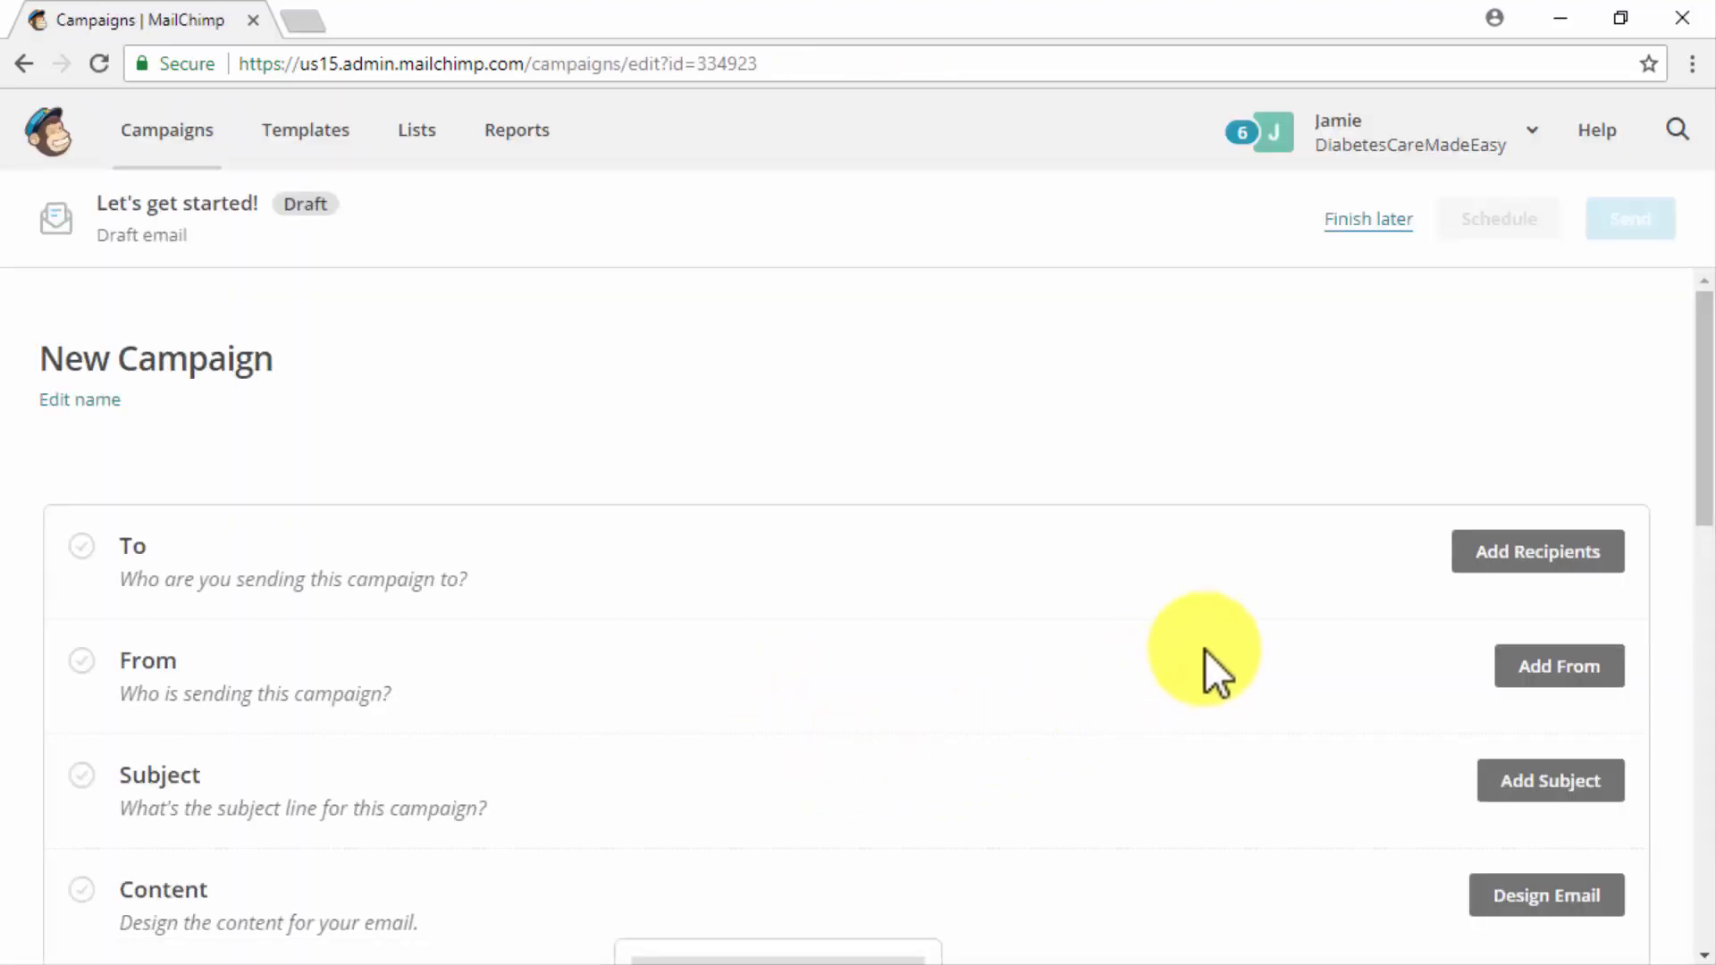
- Set the recipients to all subscribers on the Subscribers list, personalize the "To" field with *|FNAME|*, and save
left_click(1510, 554)
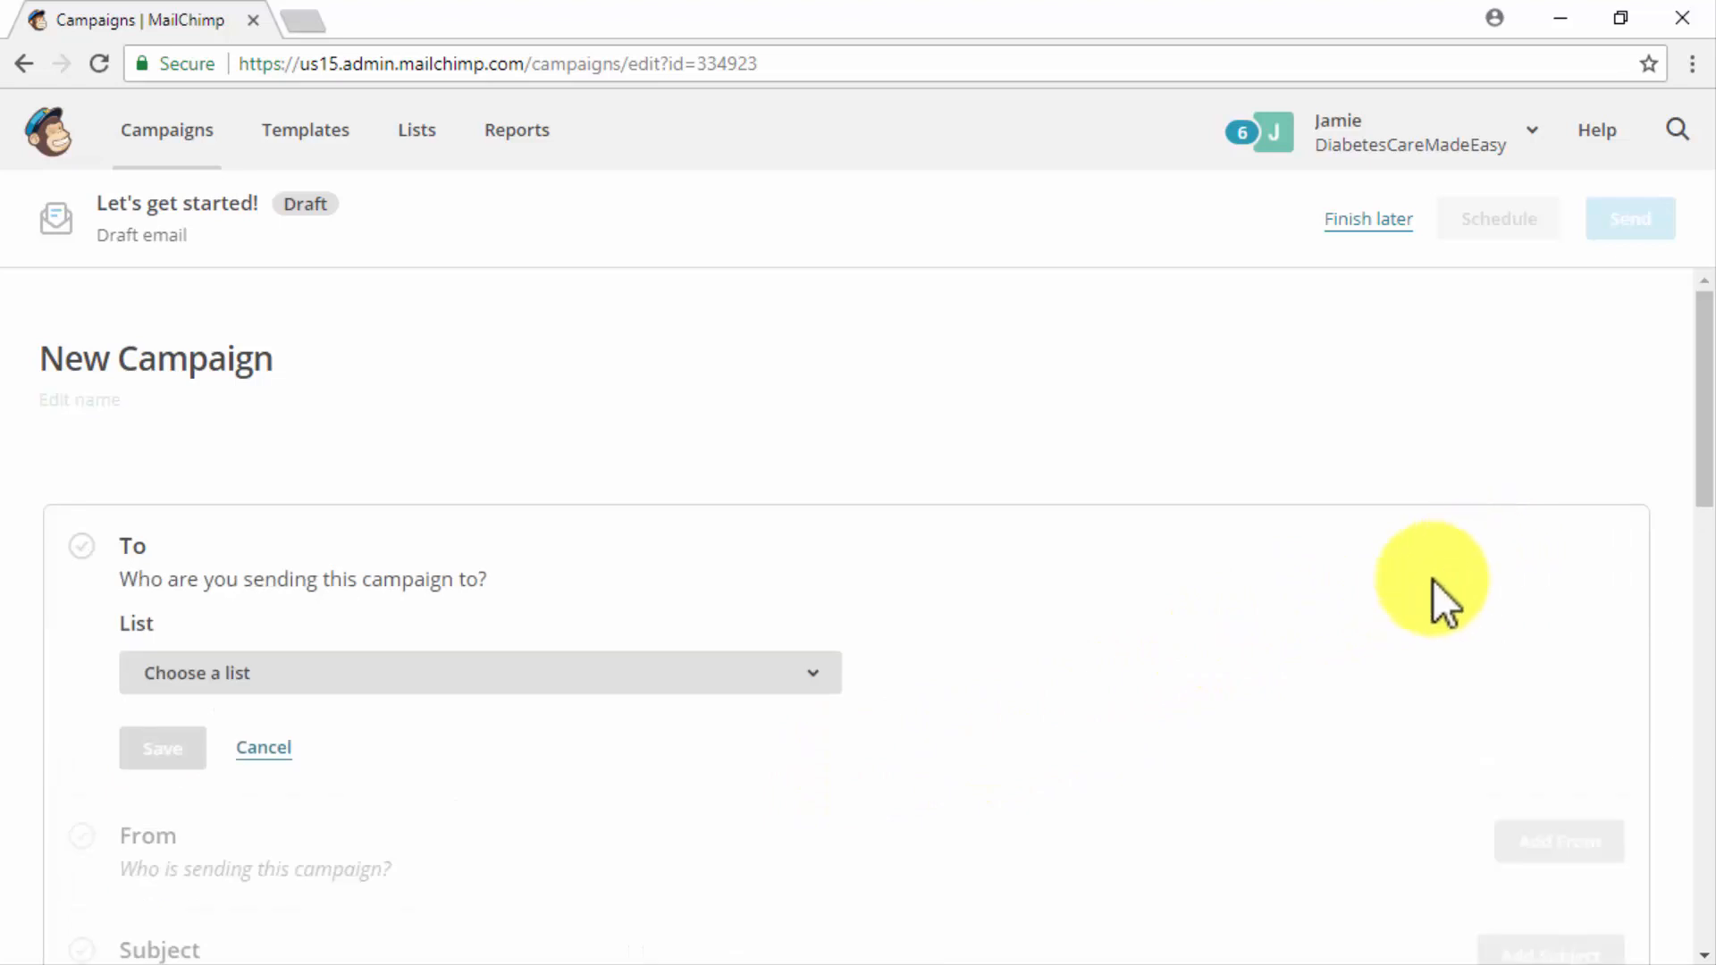
left_click(806, 678)
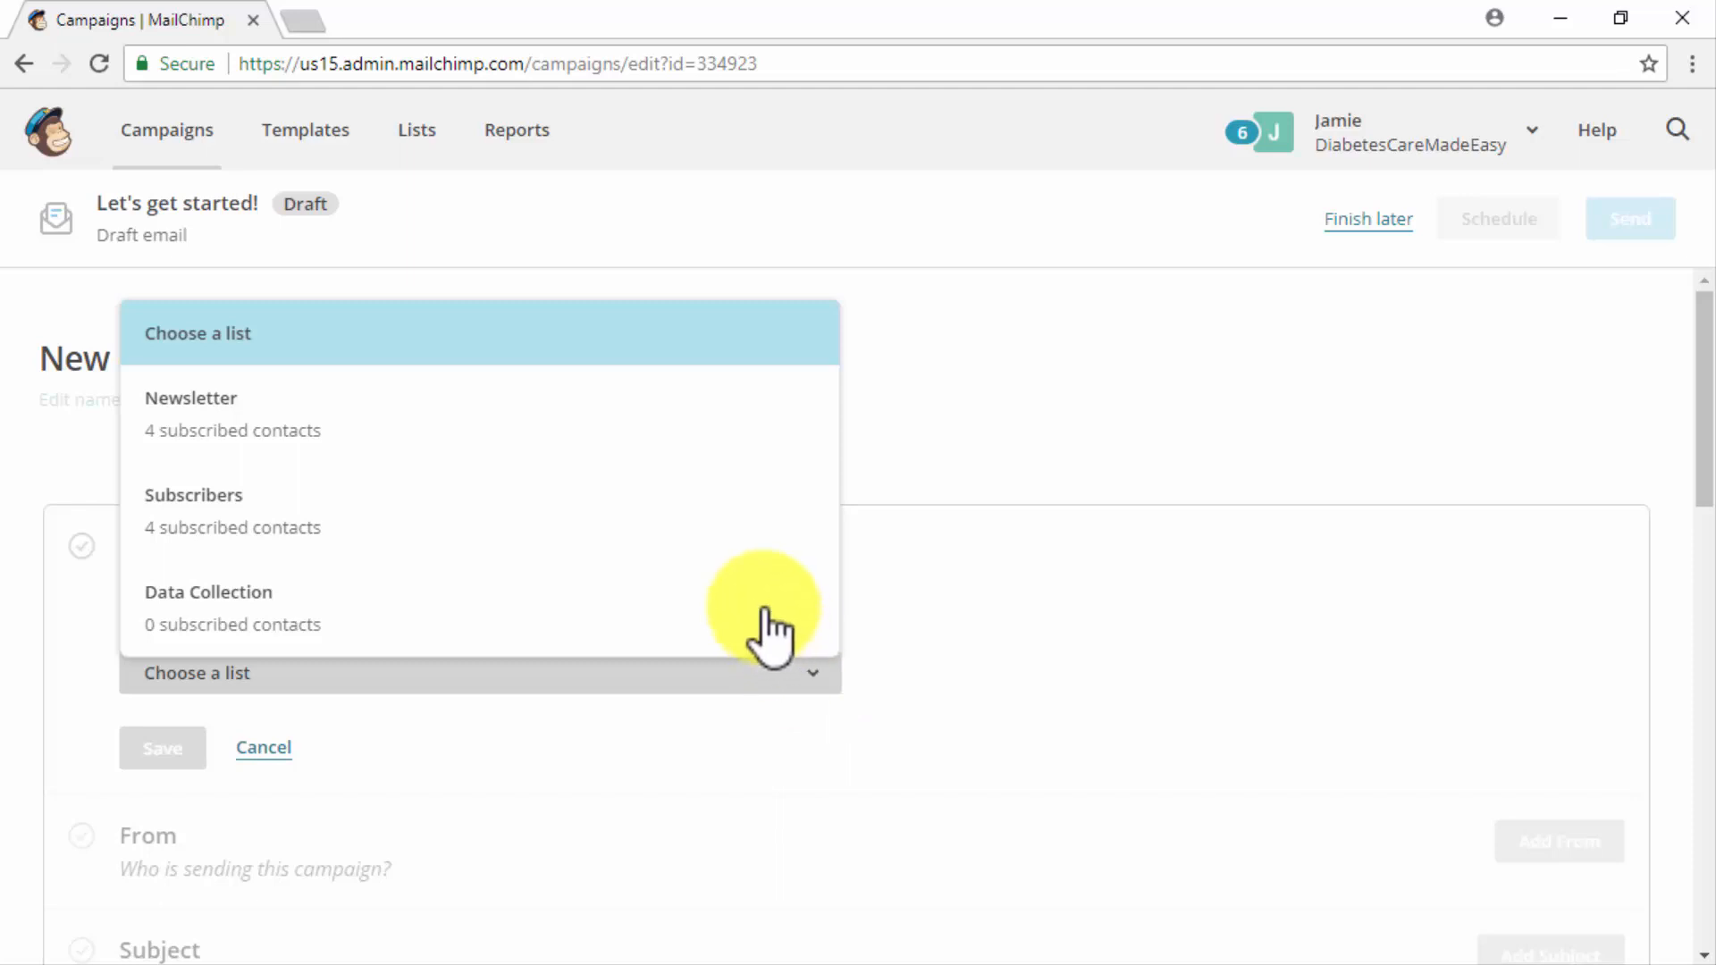
left_click(708, 518)
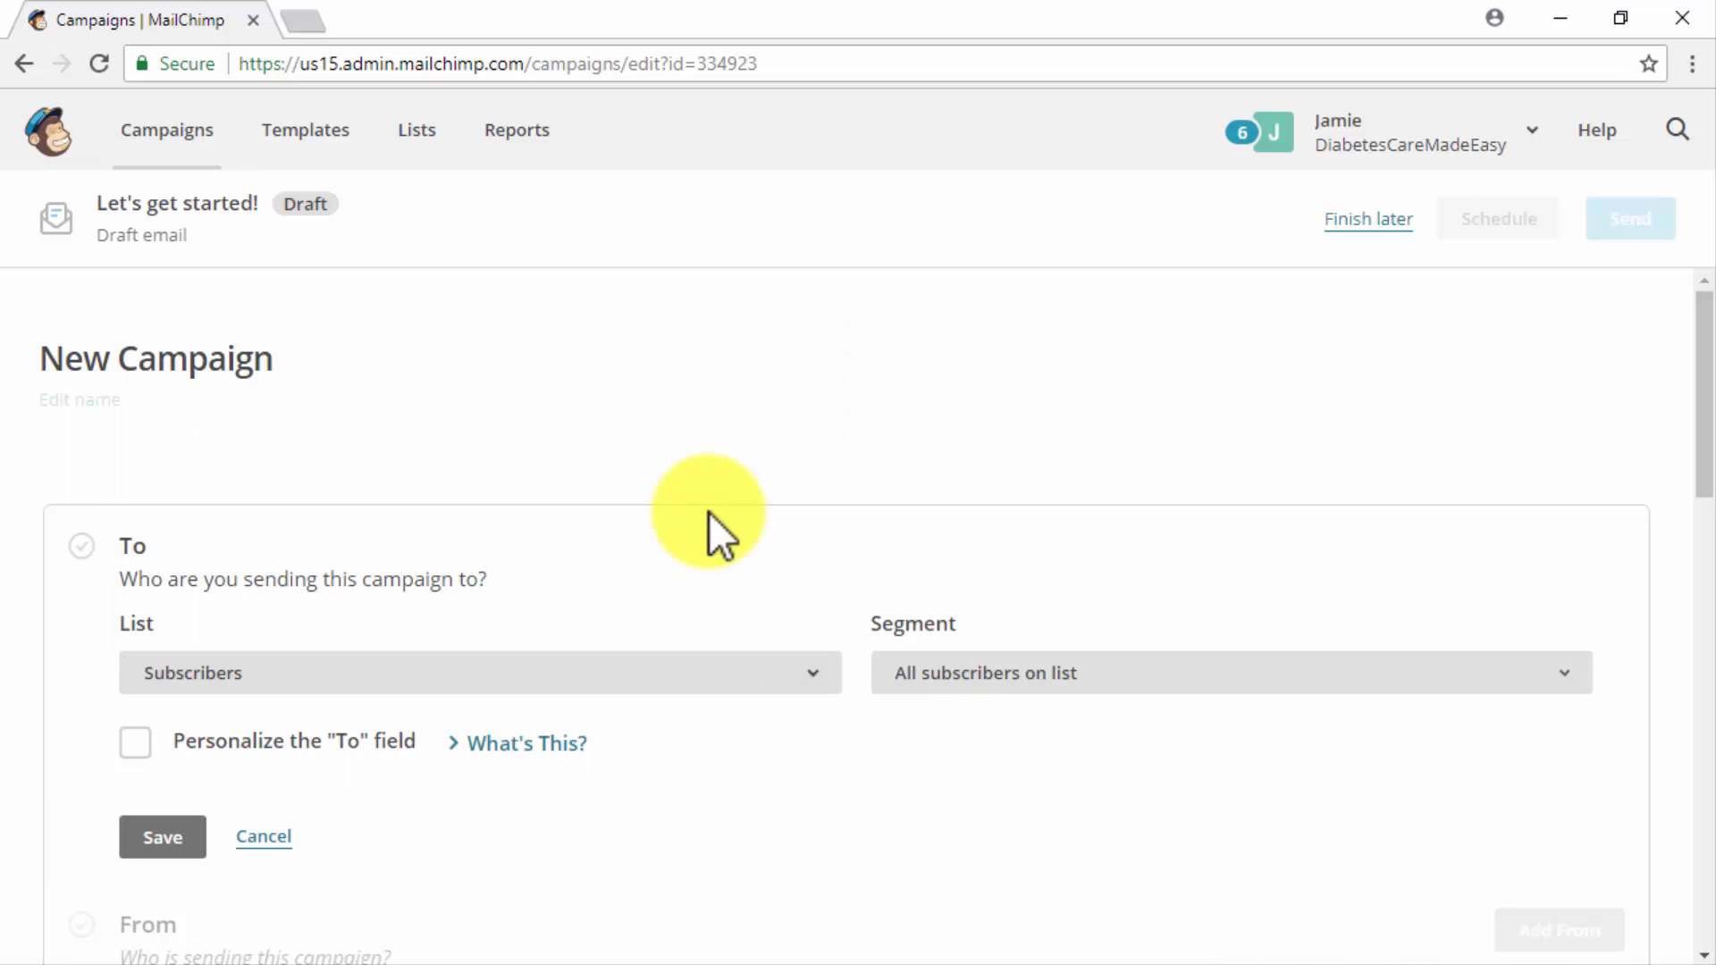
left_click(250, 736)
scroll(363, 809, "down", 3)
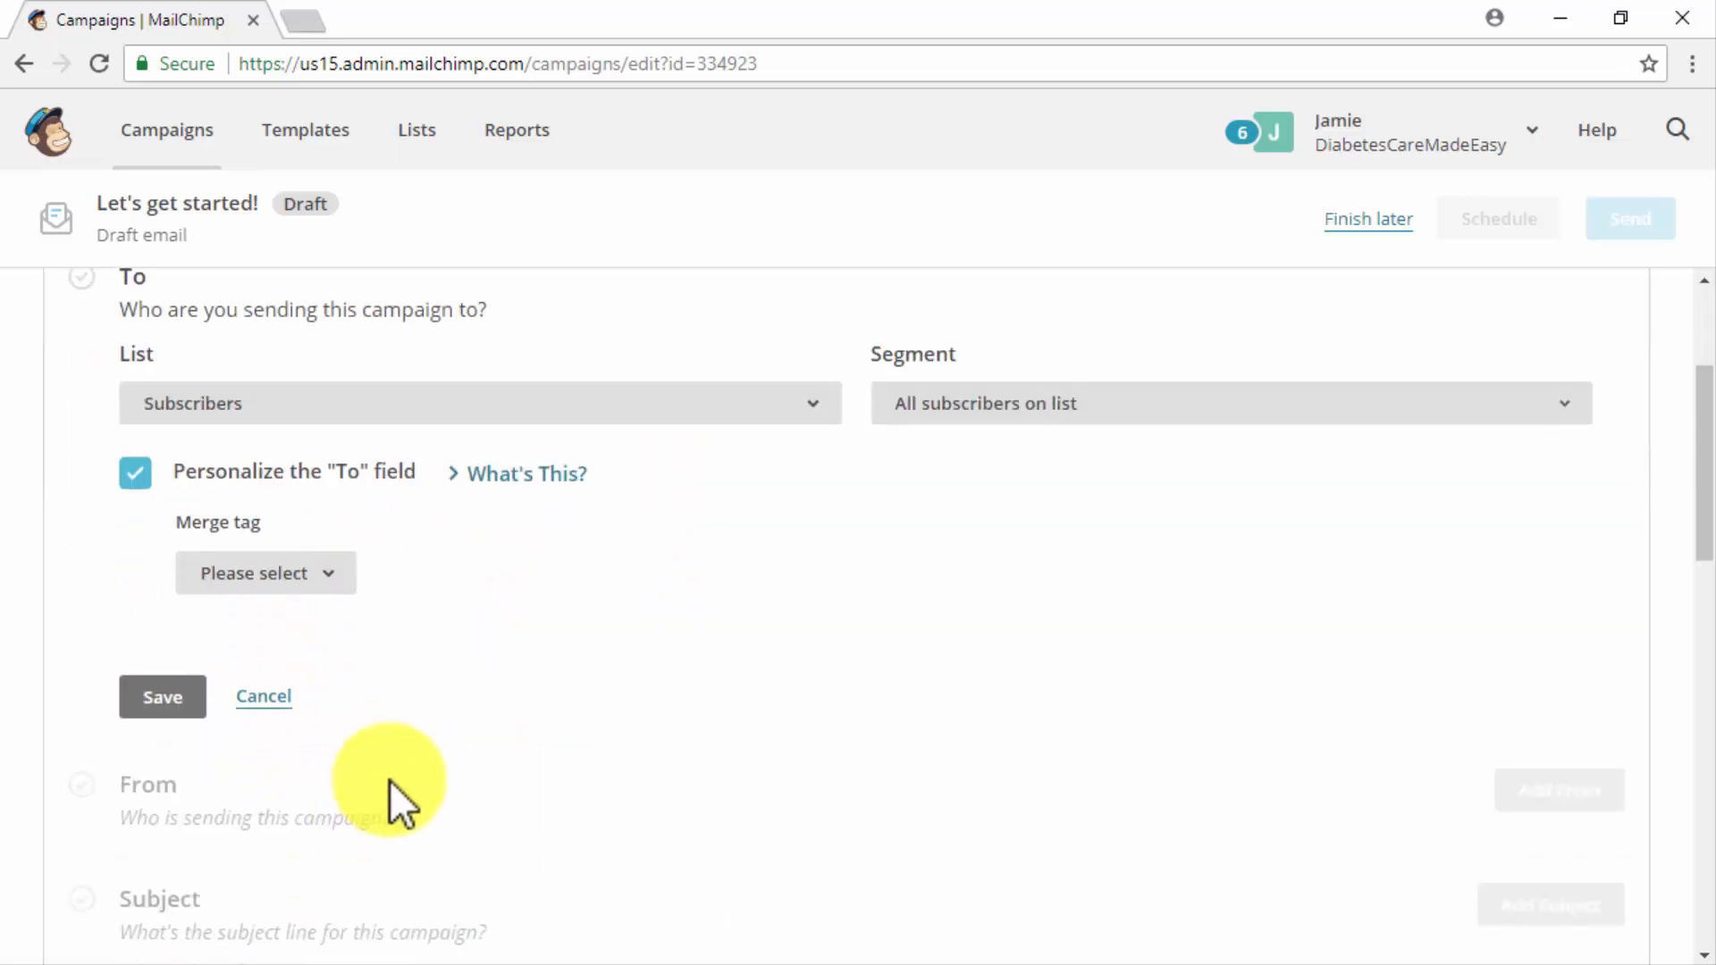
left_click(332, 575)
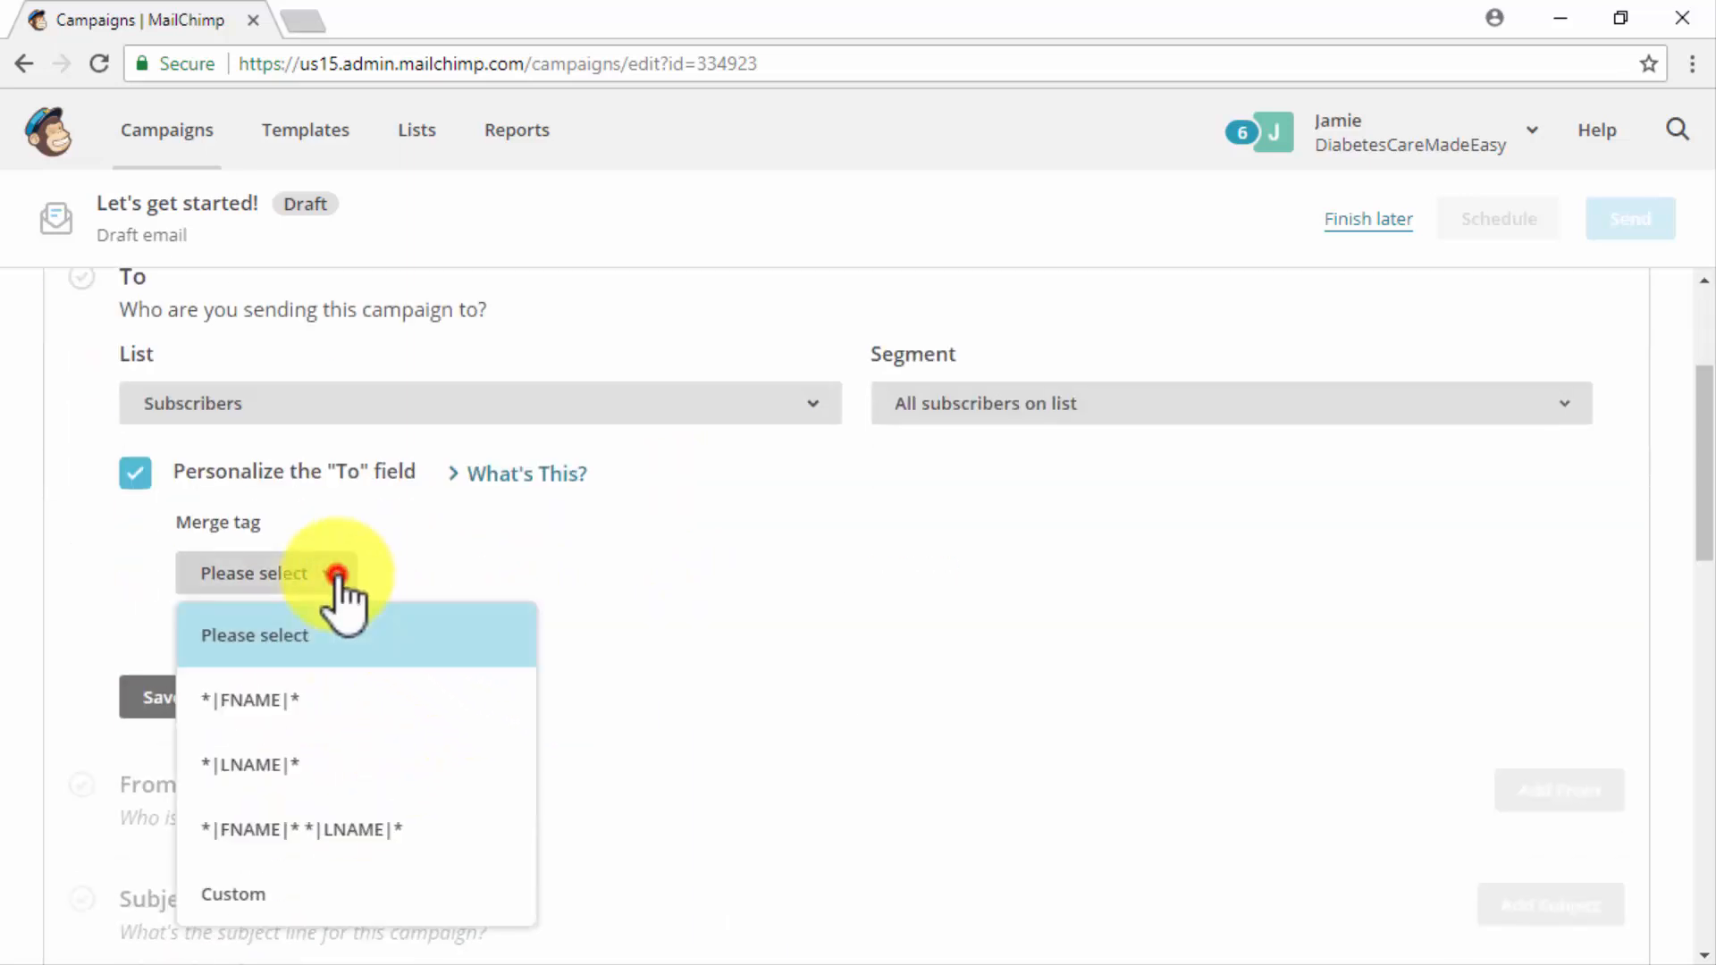
left_click(394, 710)
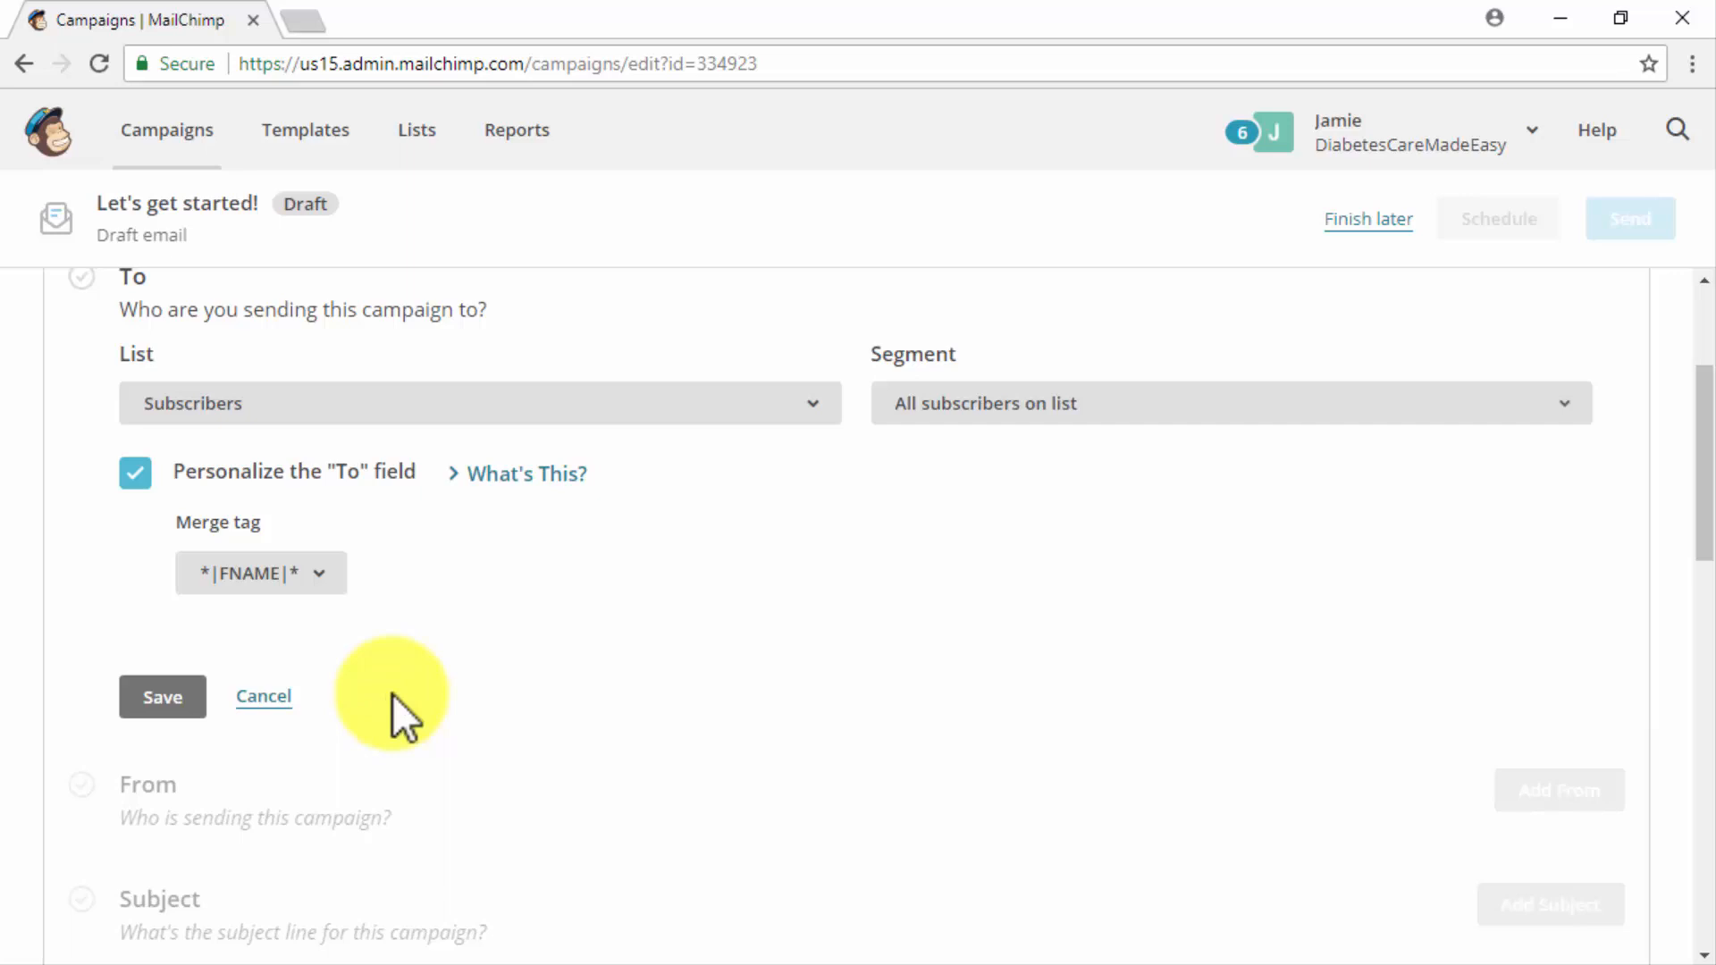
left_click(179, 706)
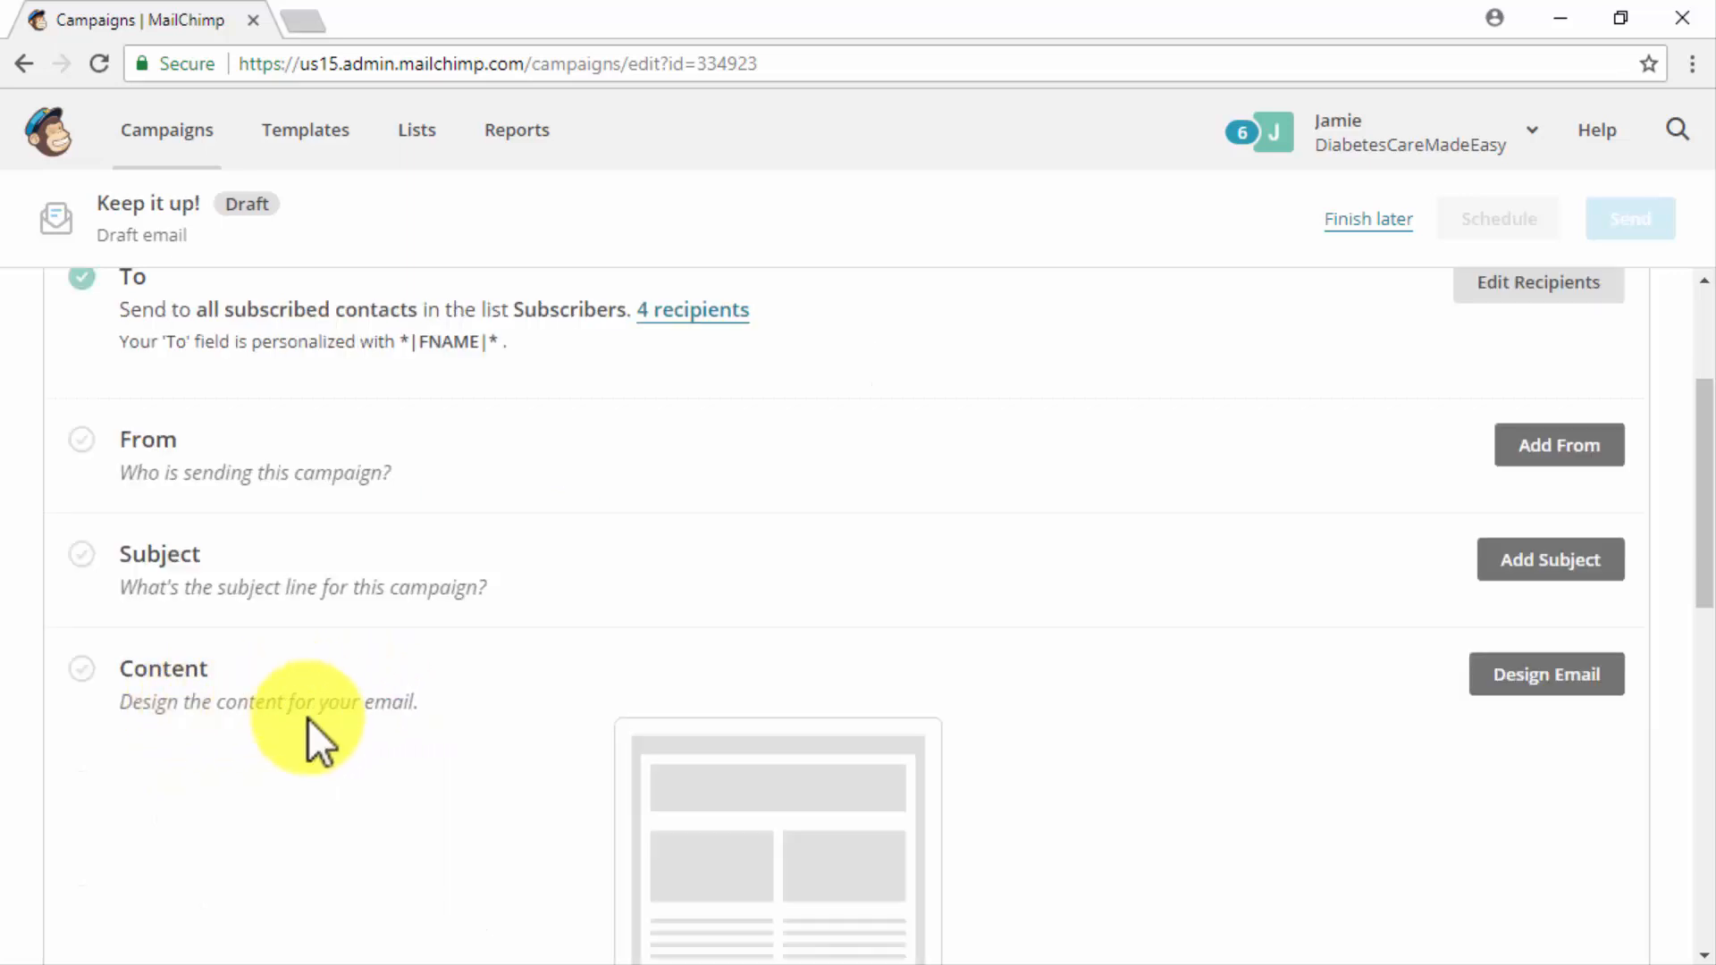
- Add the sender's first name and "From" before DCME in the campaign's sender name and save it
left_click(1523, 446)
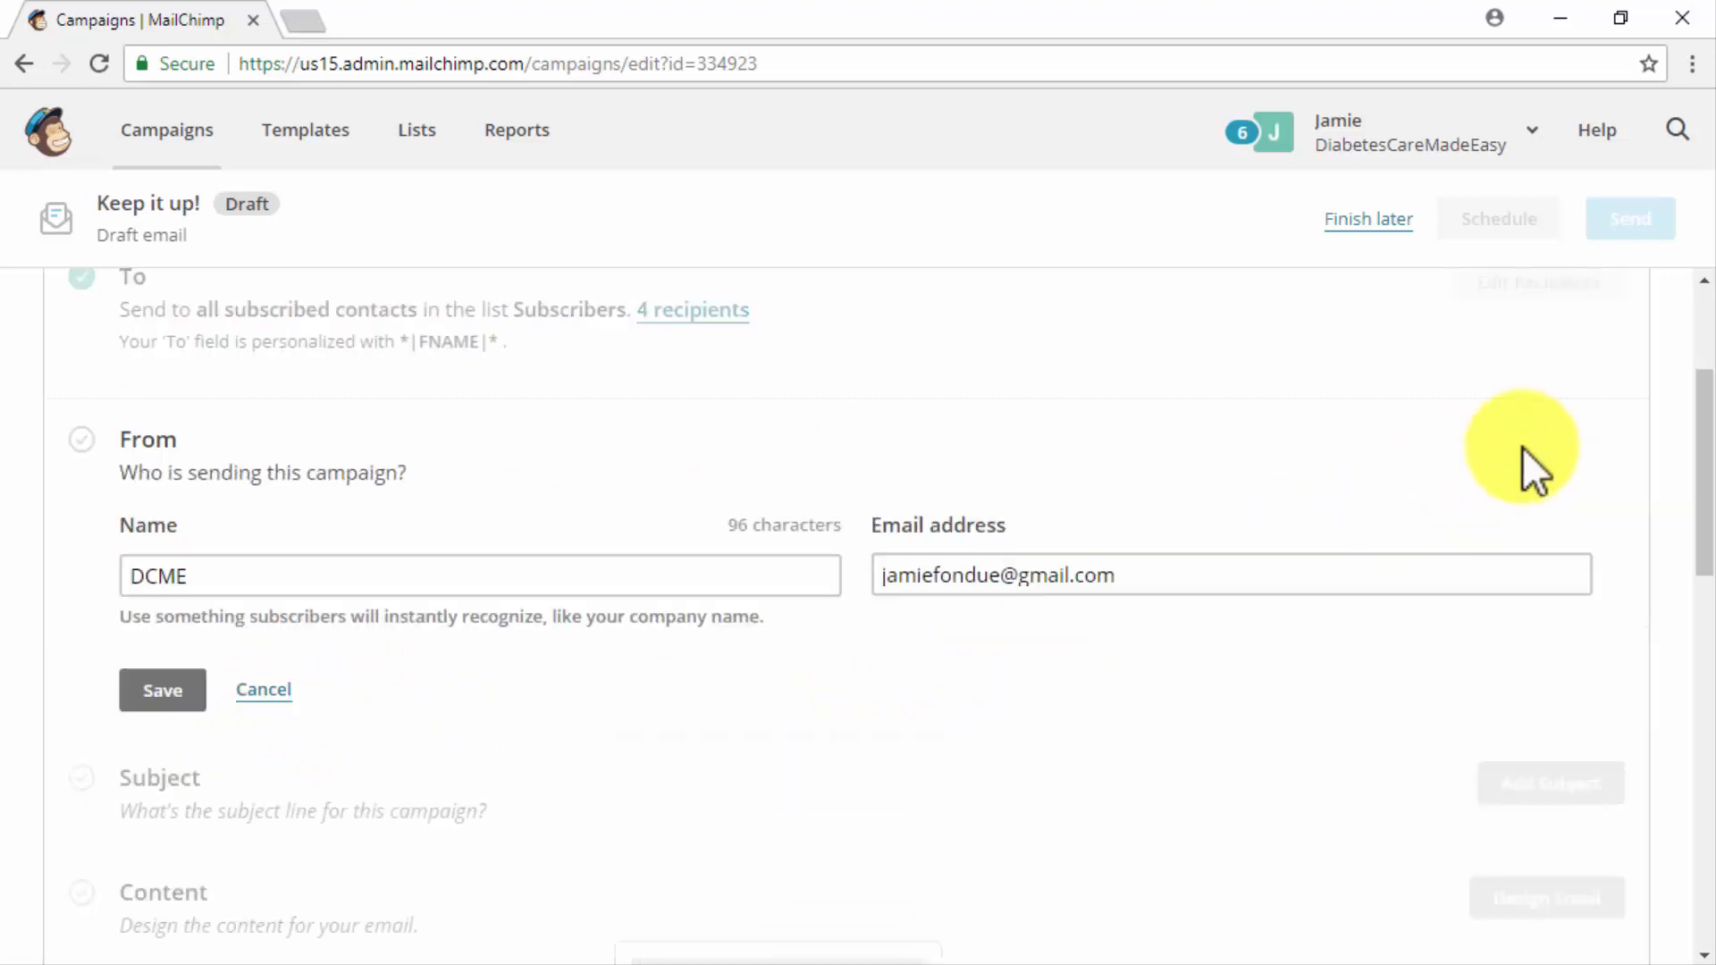
left_click(124, 568)
type("James From")
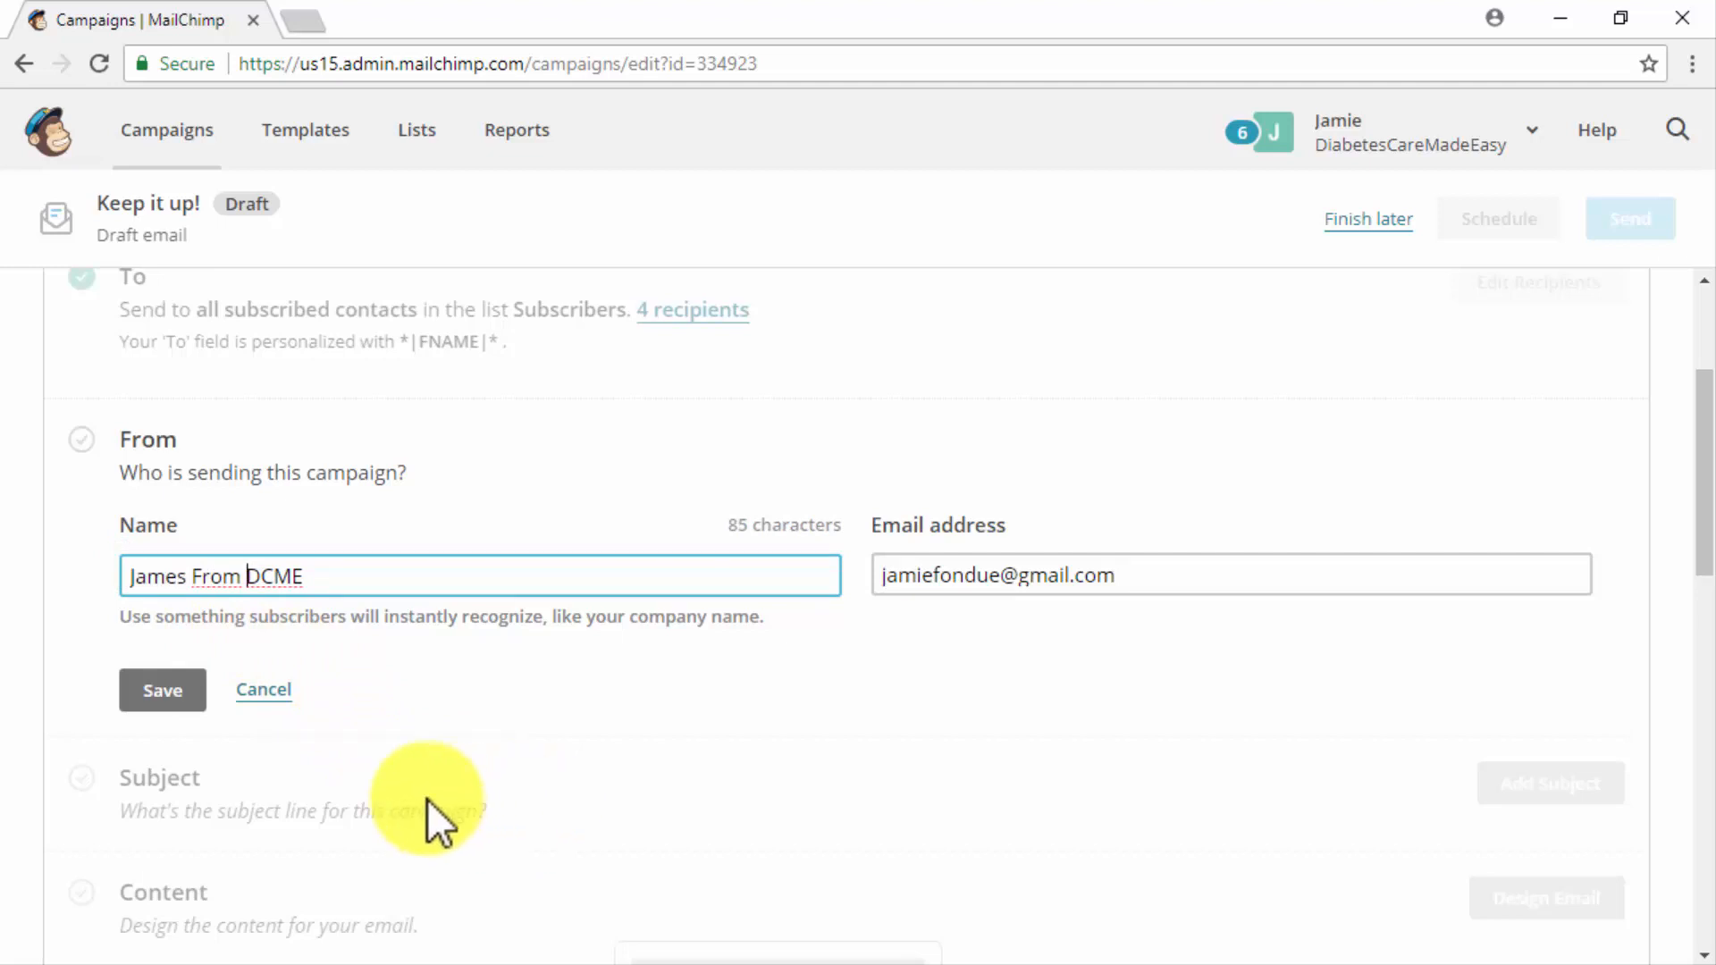
left_click(188, 690)
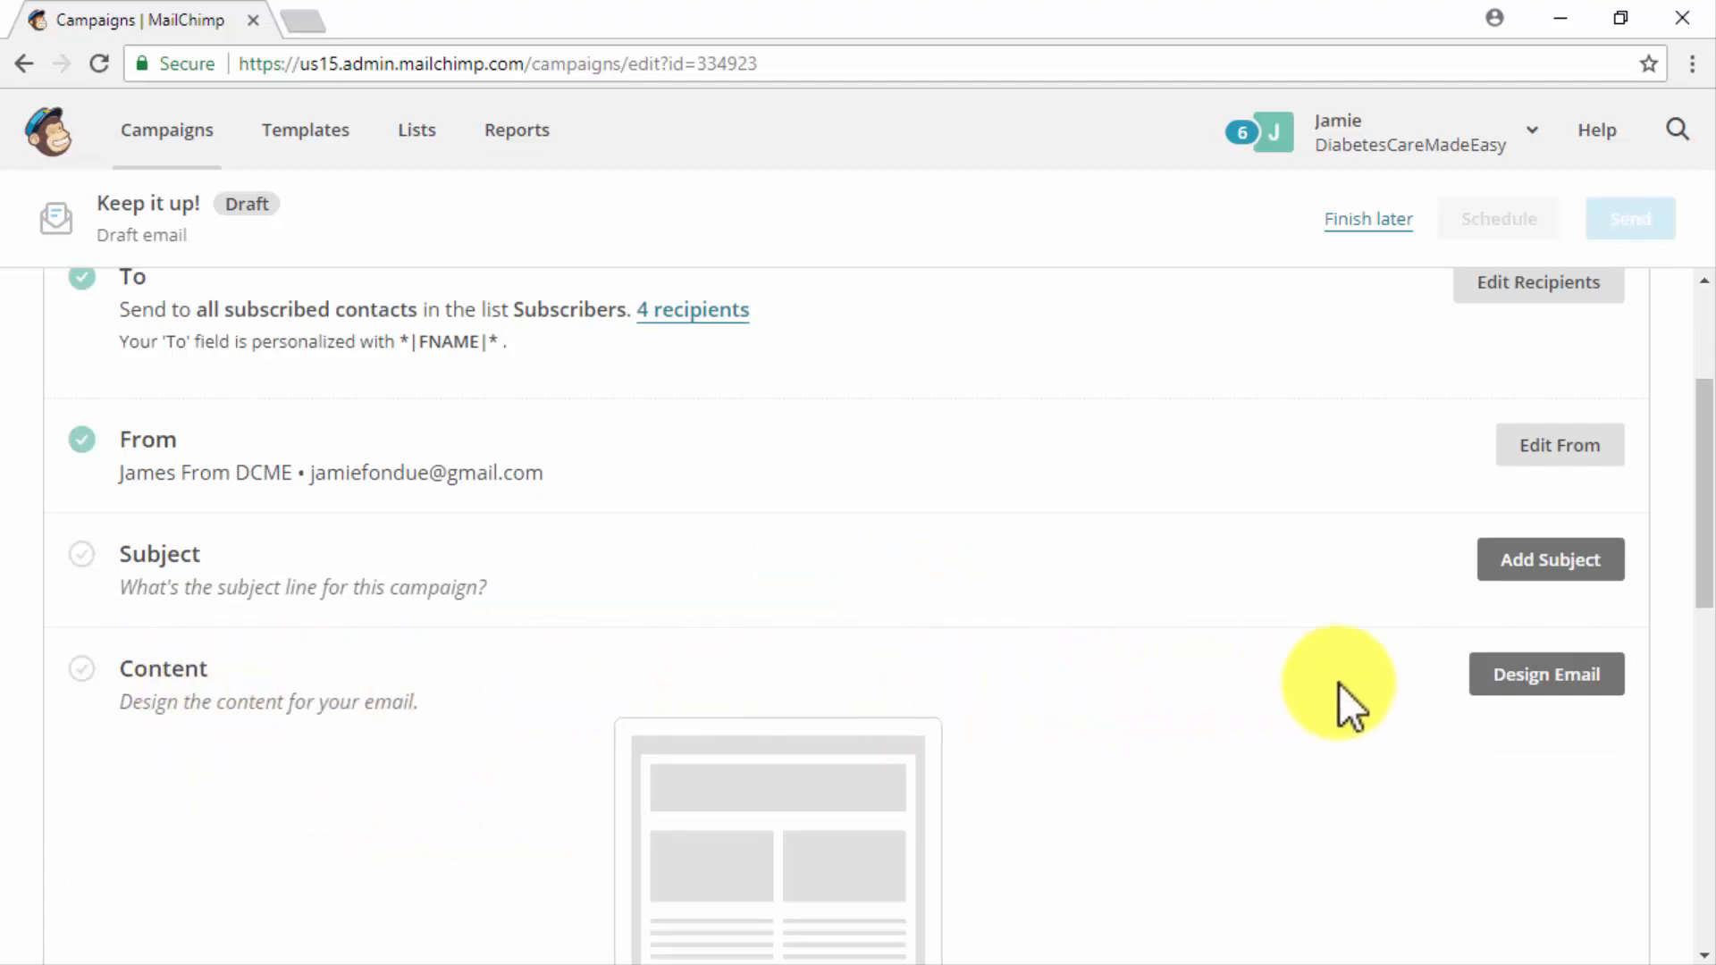
- Set the campaign's subject line to "Hey *|FNAME|*, Did You Miss Any Of This?" and save it
left_click(1531, 559)
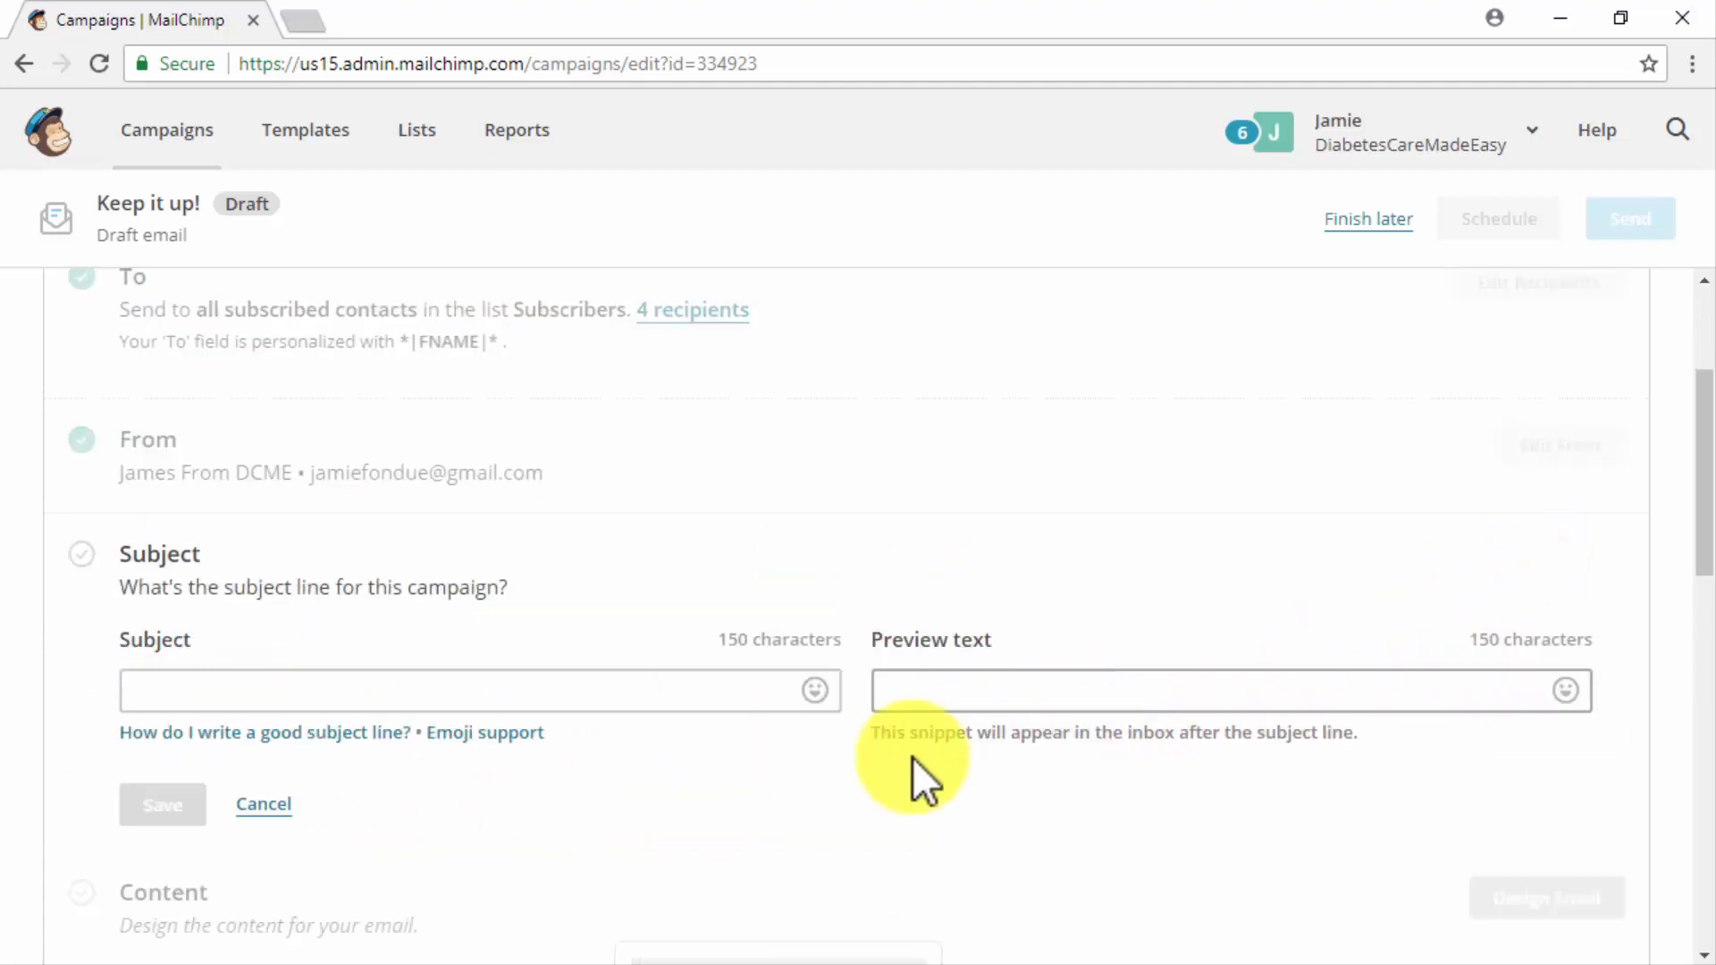
scroll(899, 765, "down", 3)
left_click(672, 429)
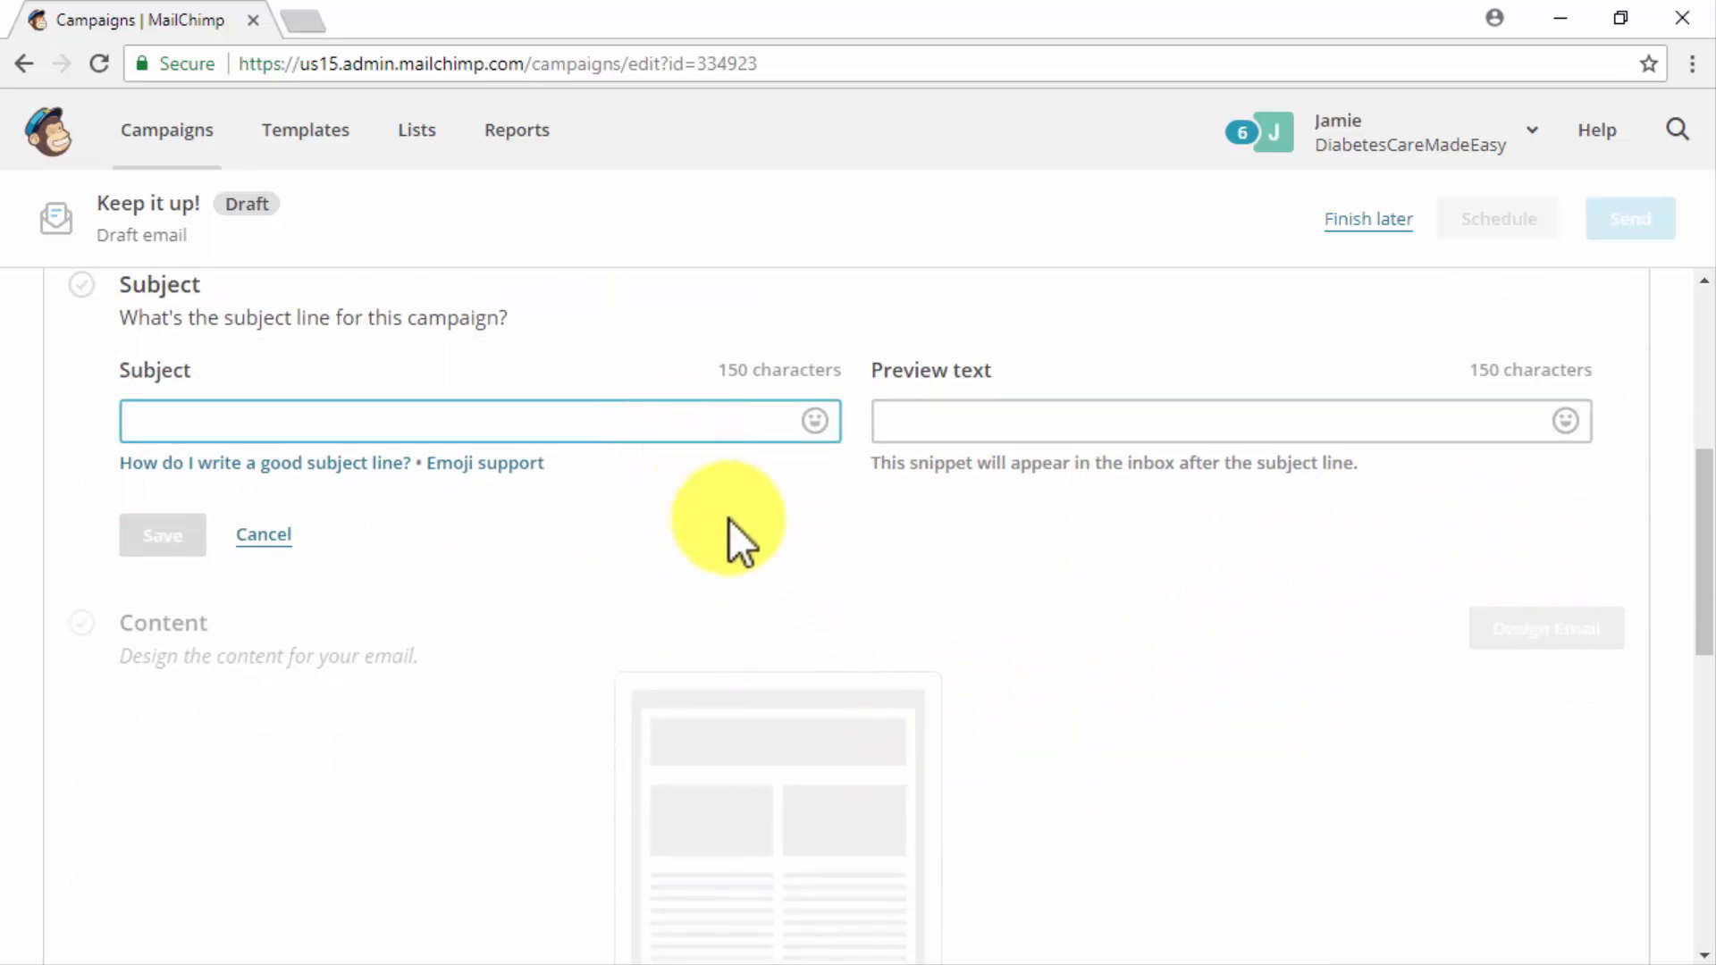
type("Did You ")
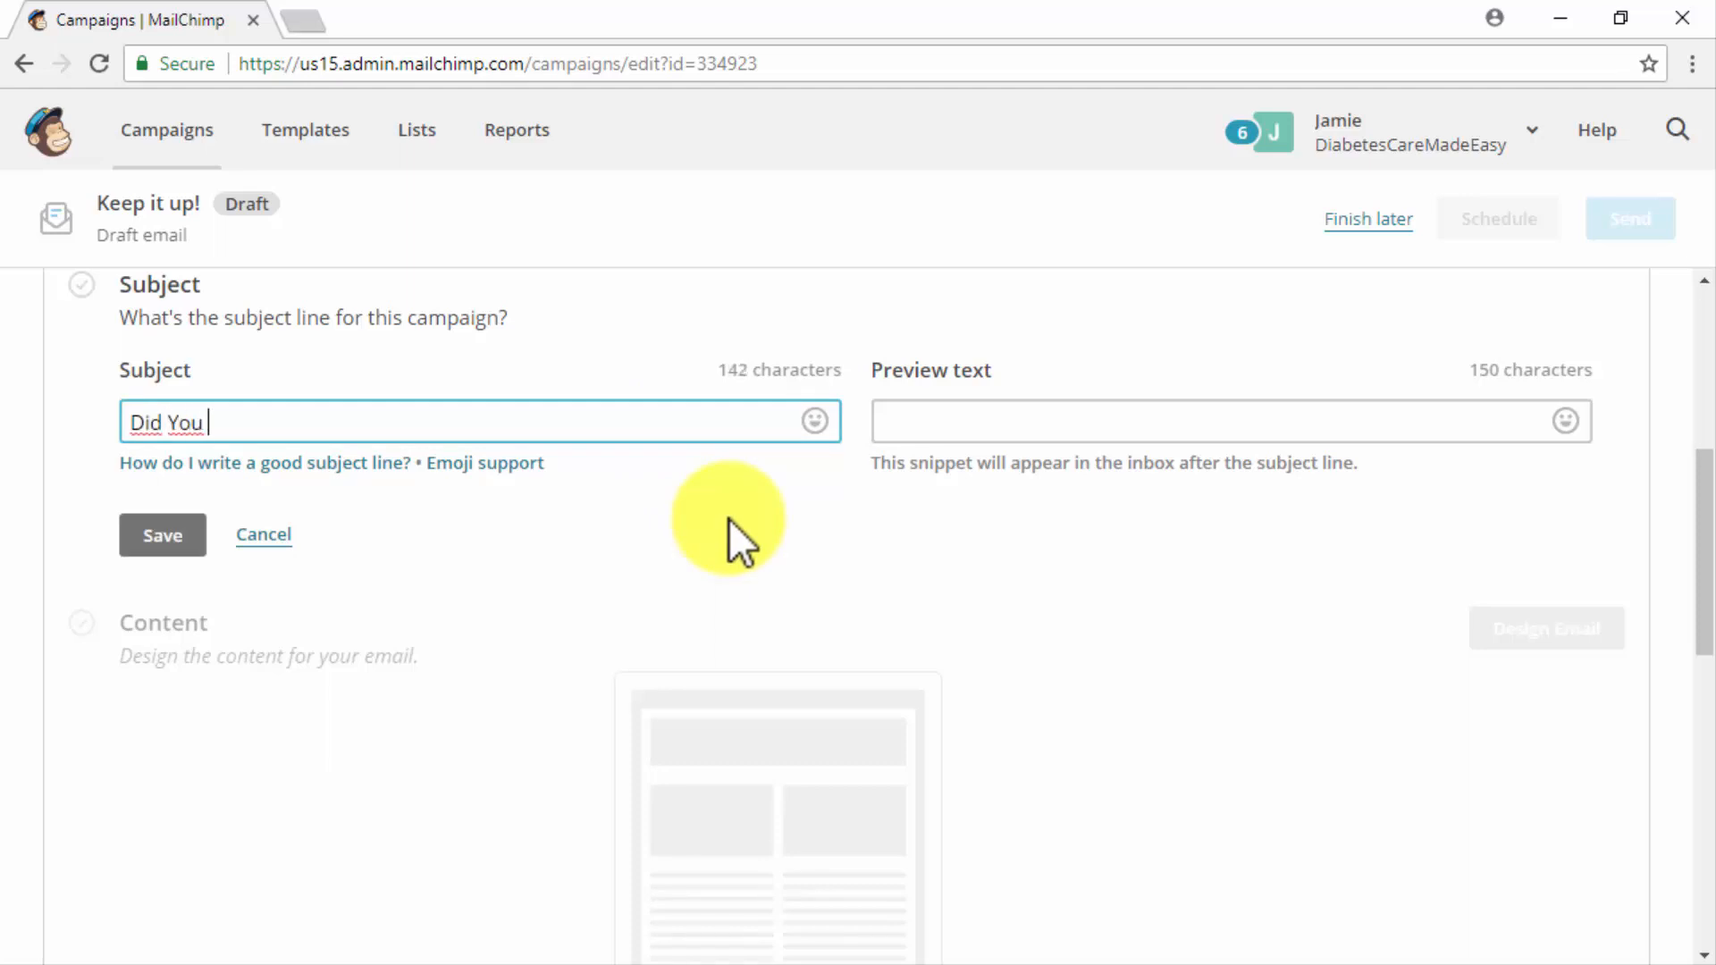
type("Miss Any Of This?")
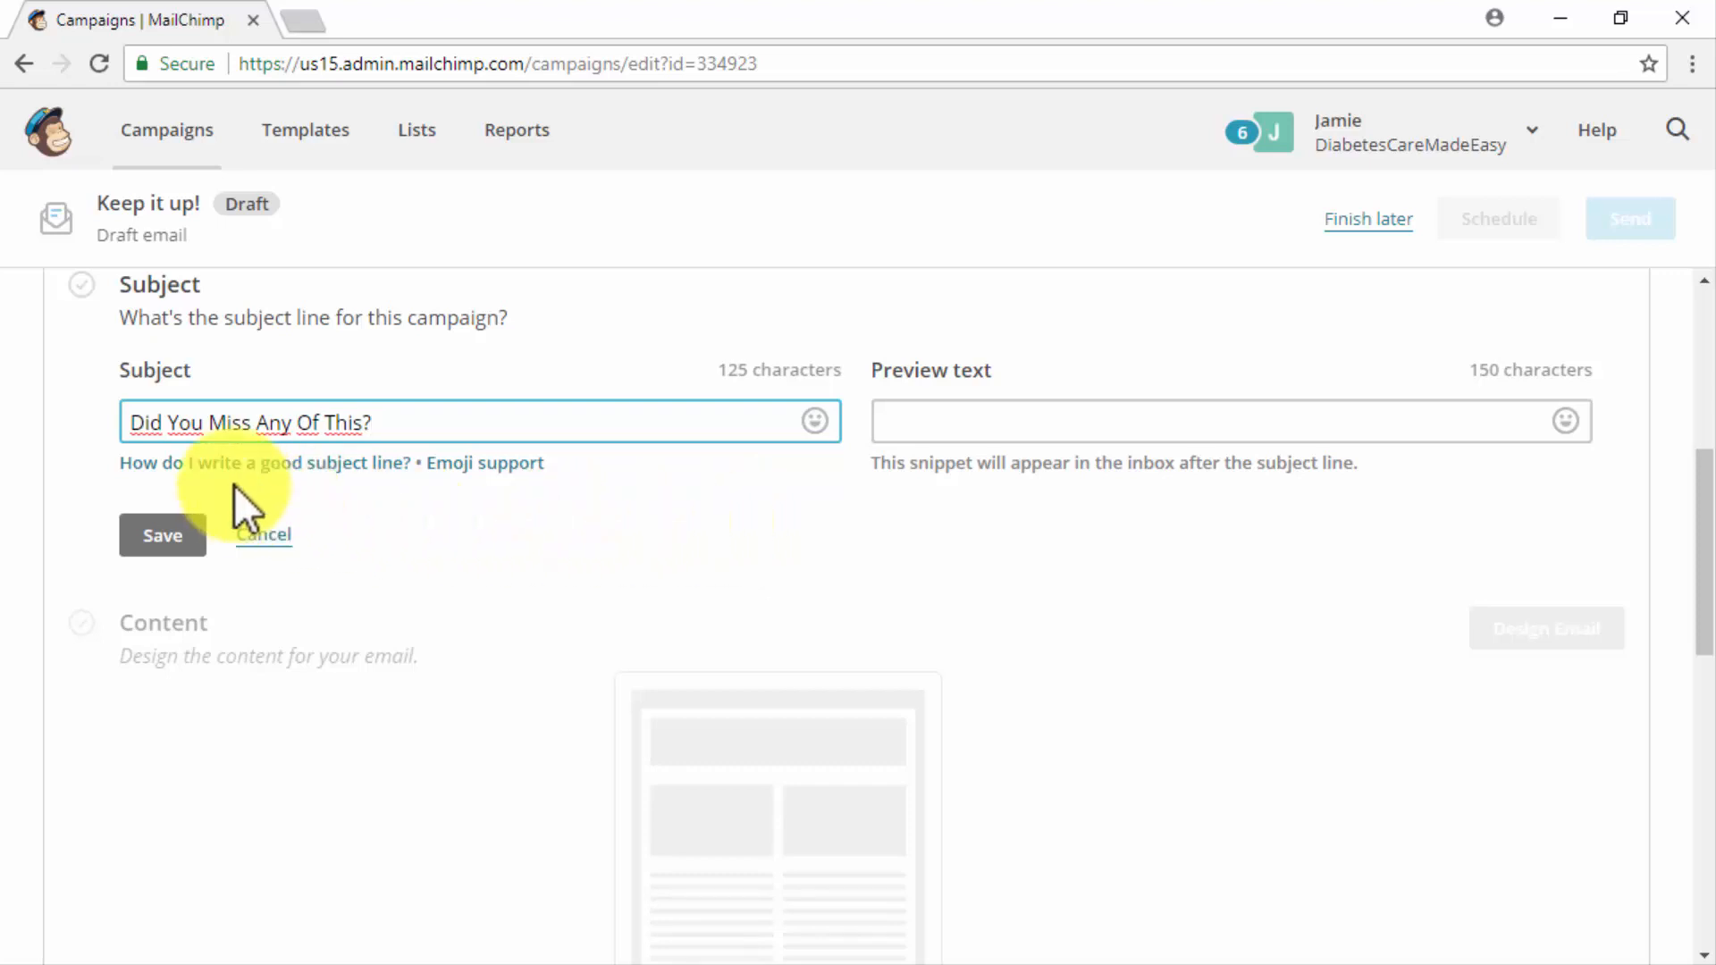
left_click(131, 422)
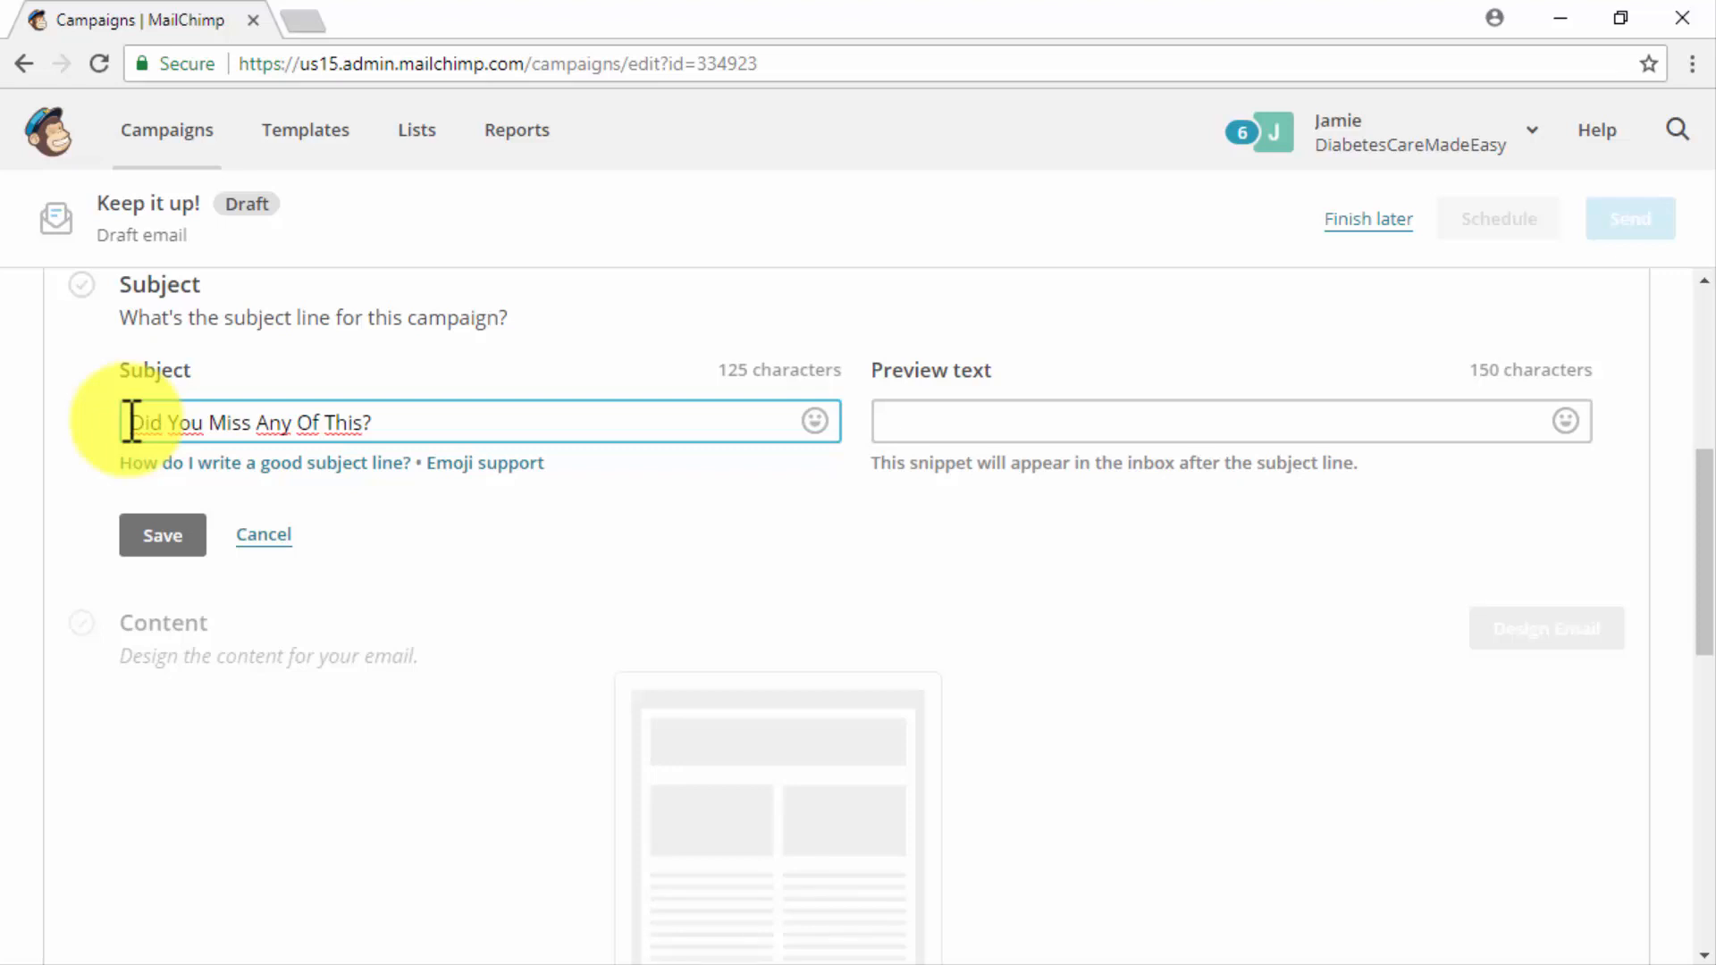
type("Hey *|FNAME|*,")
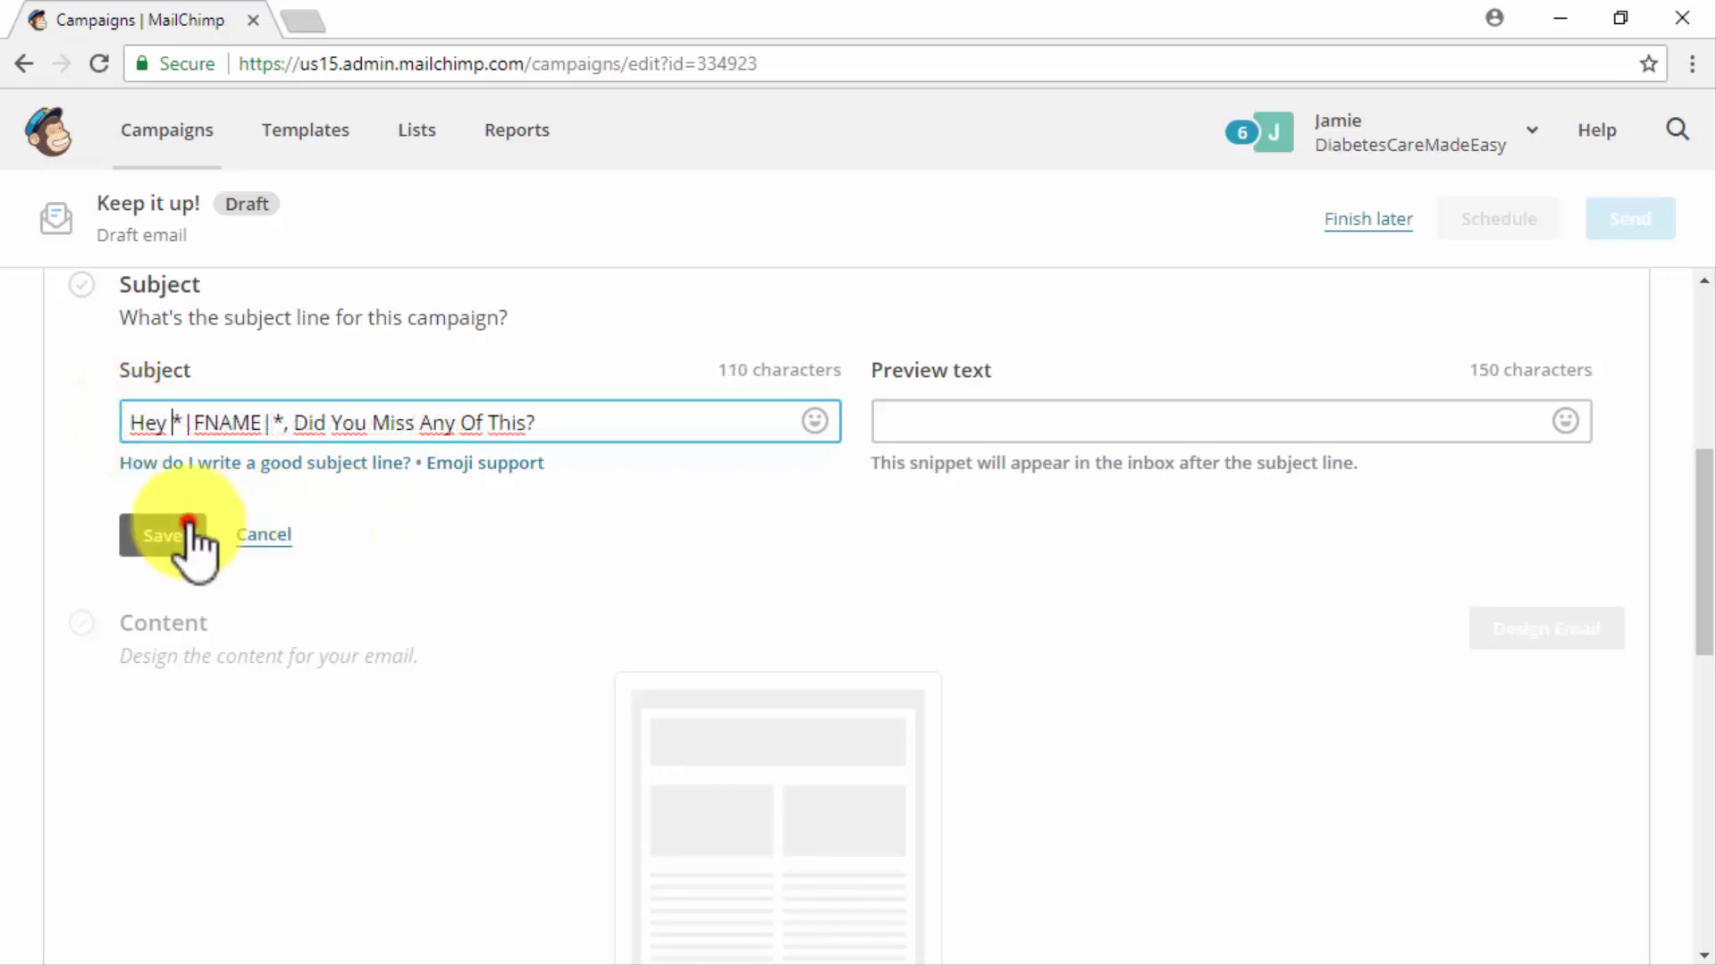
left_click(190, 540)
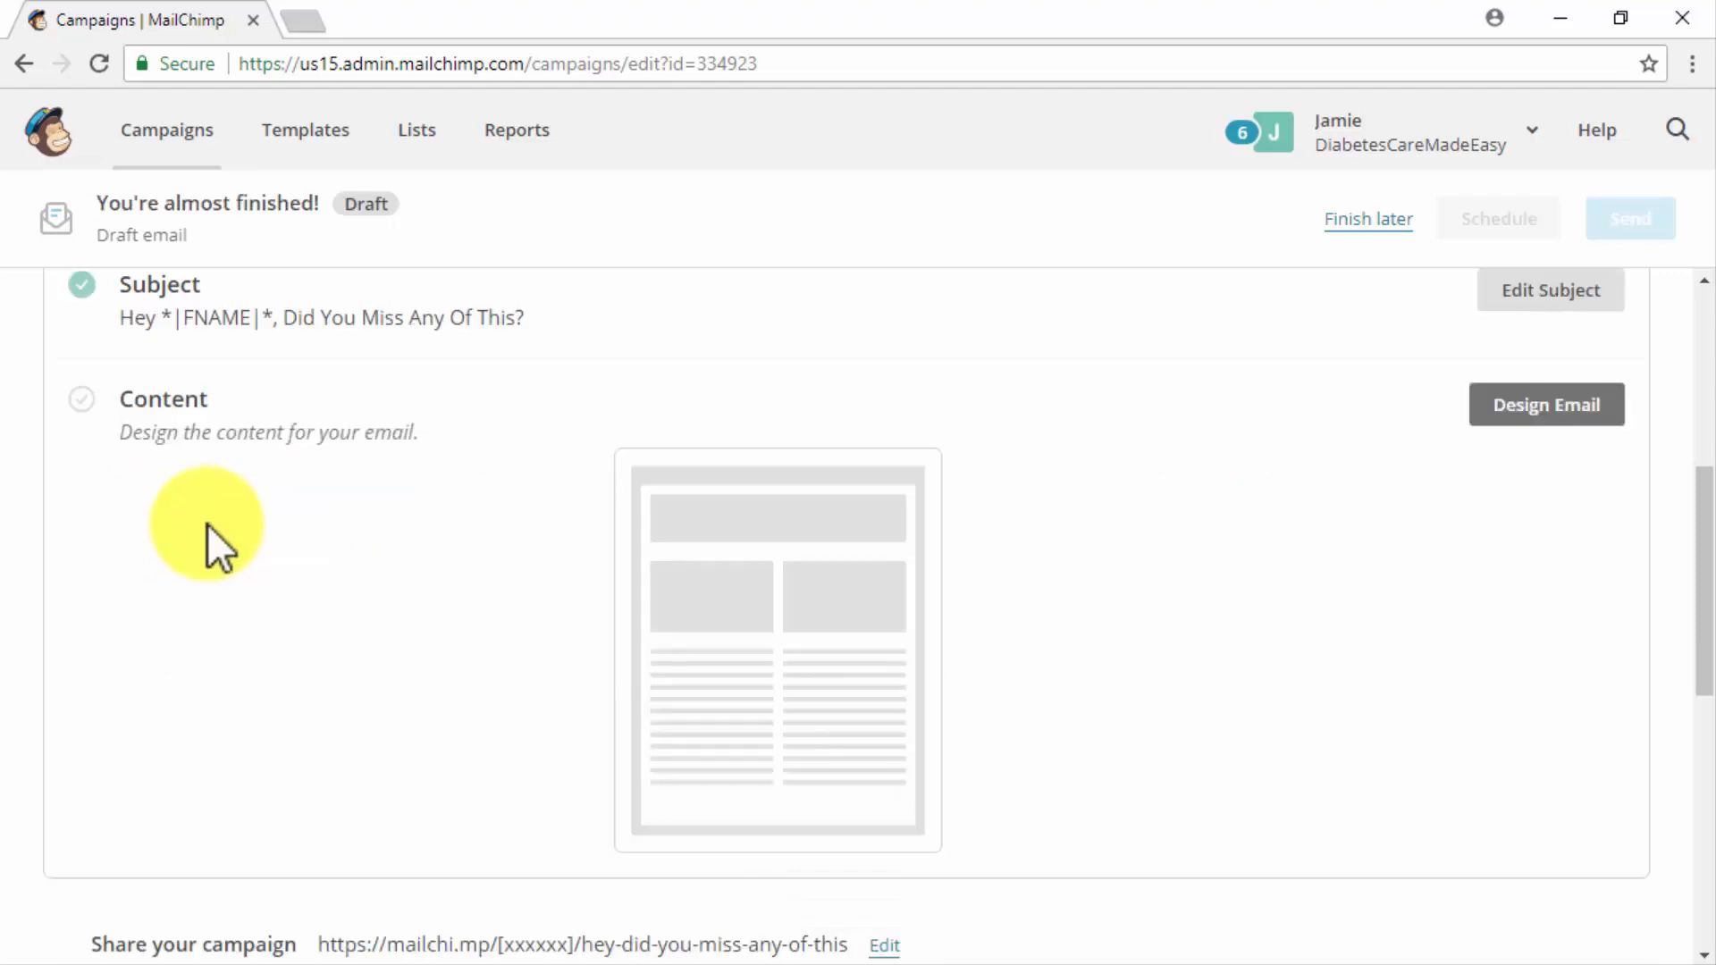
- Design the email content from the saved template "Email Template #1" and save the design
left_click(1506, 408)
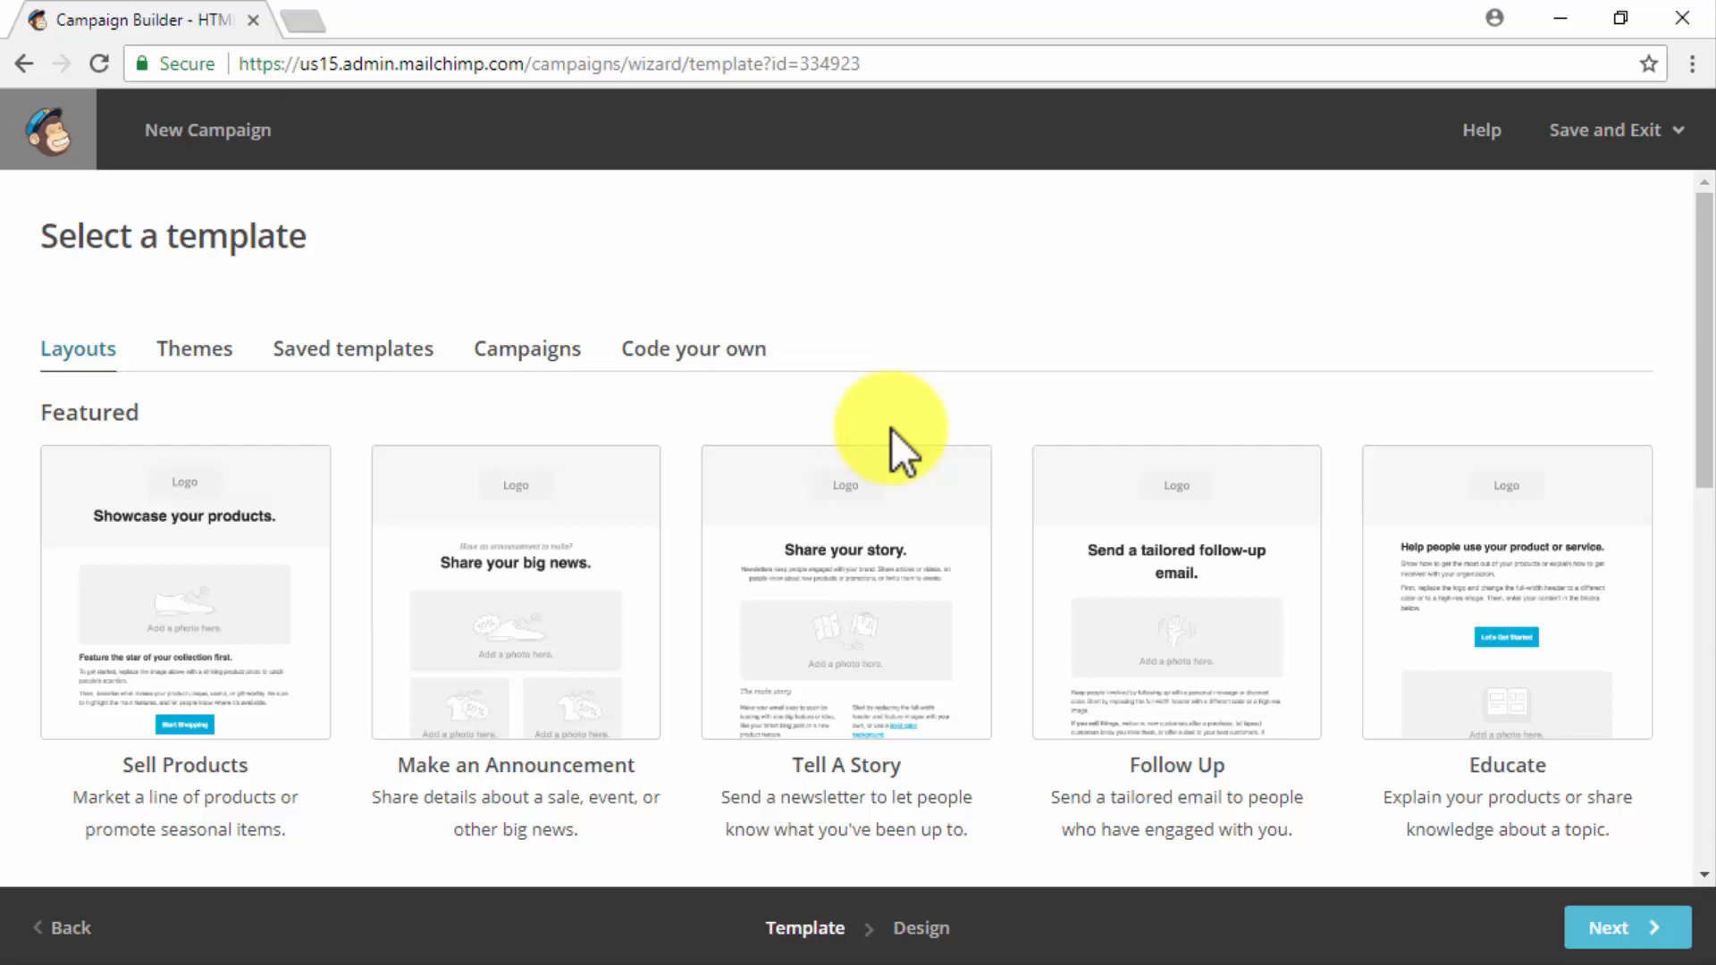
left_click(380, 350)
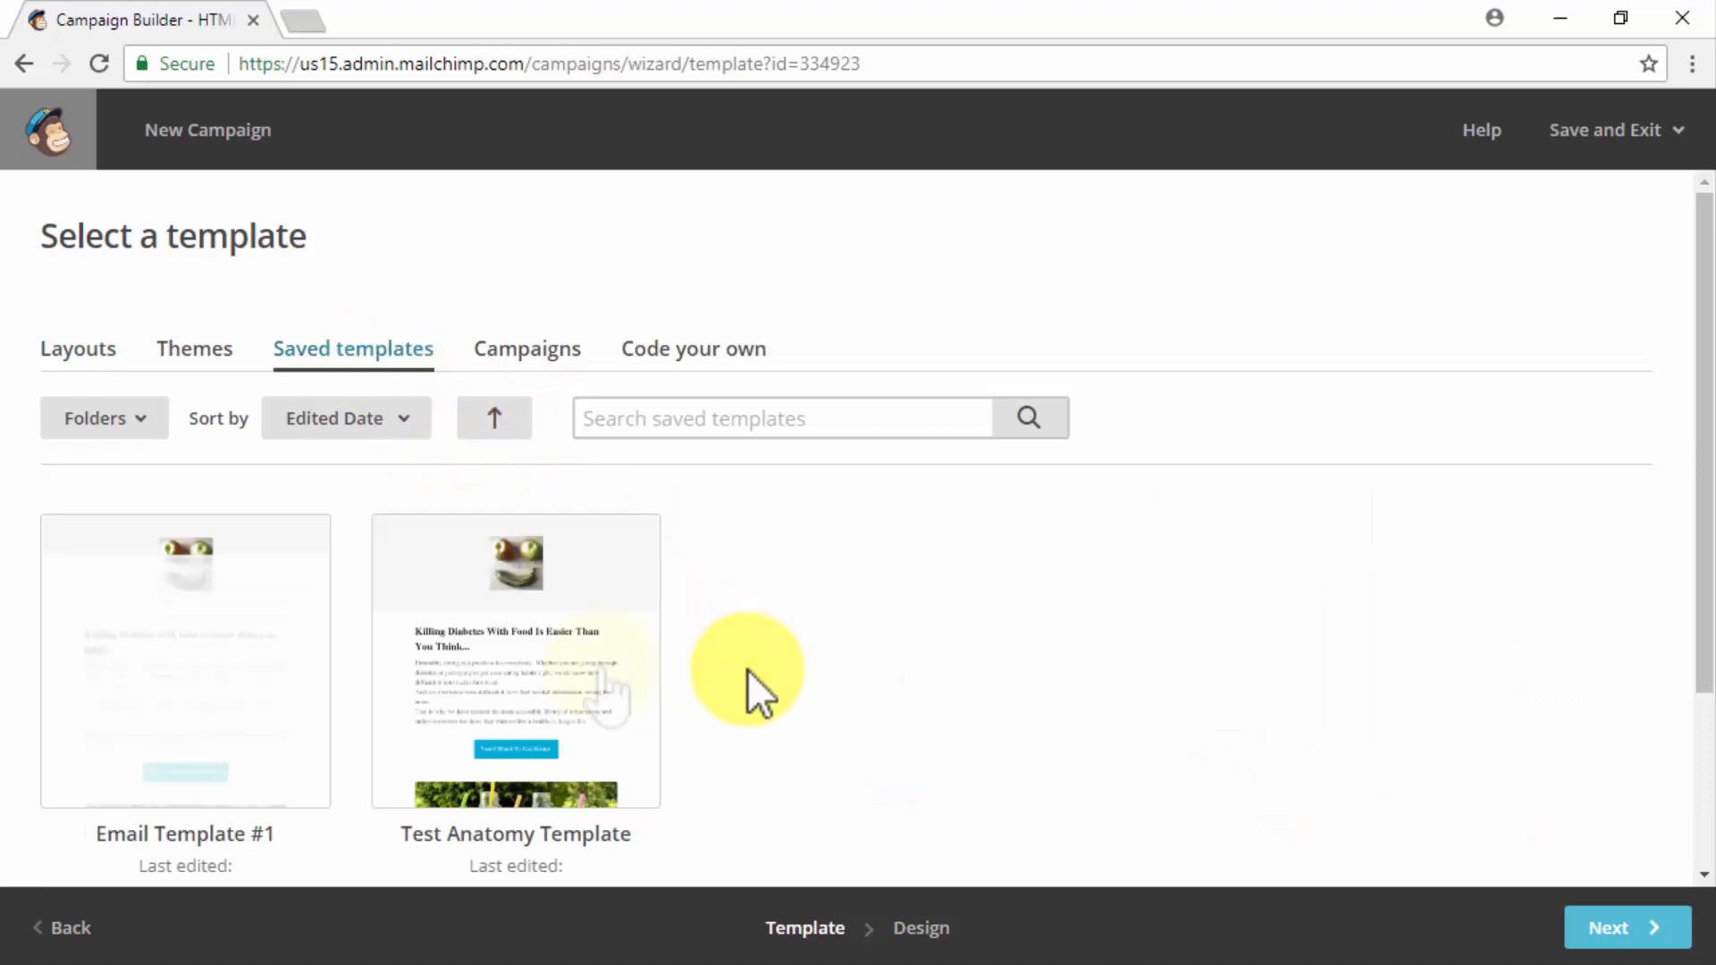
left_click(268, 661)
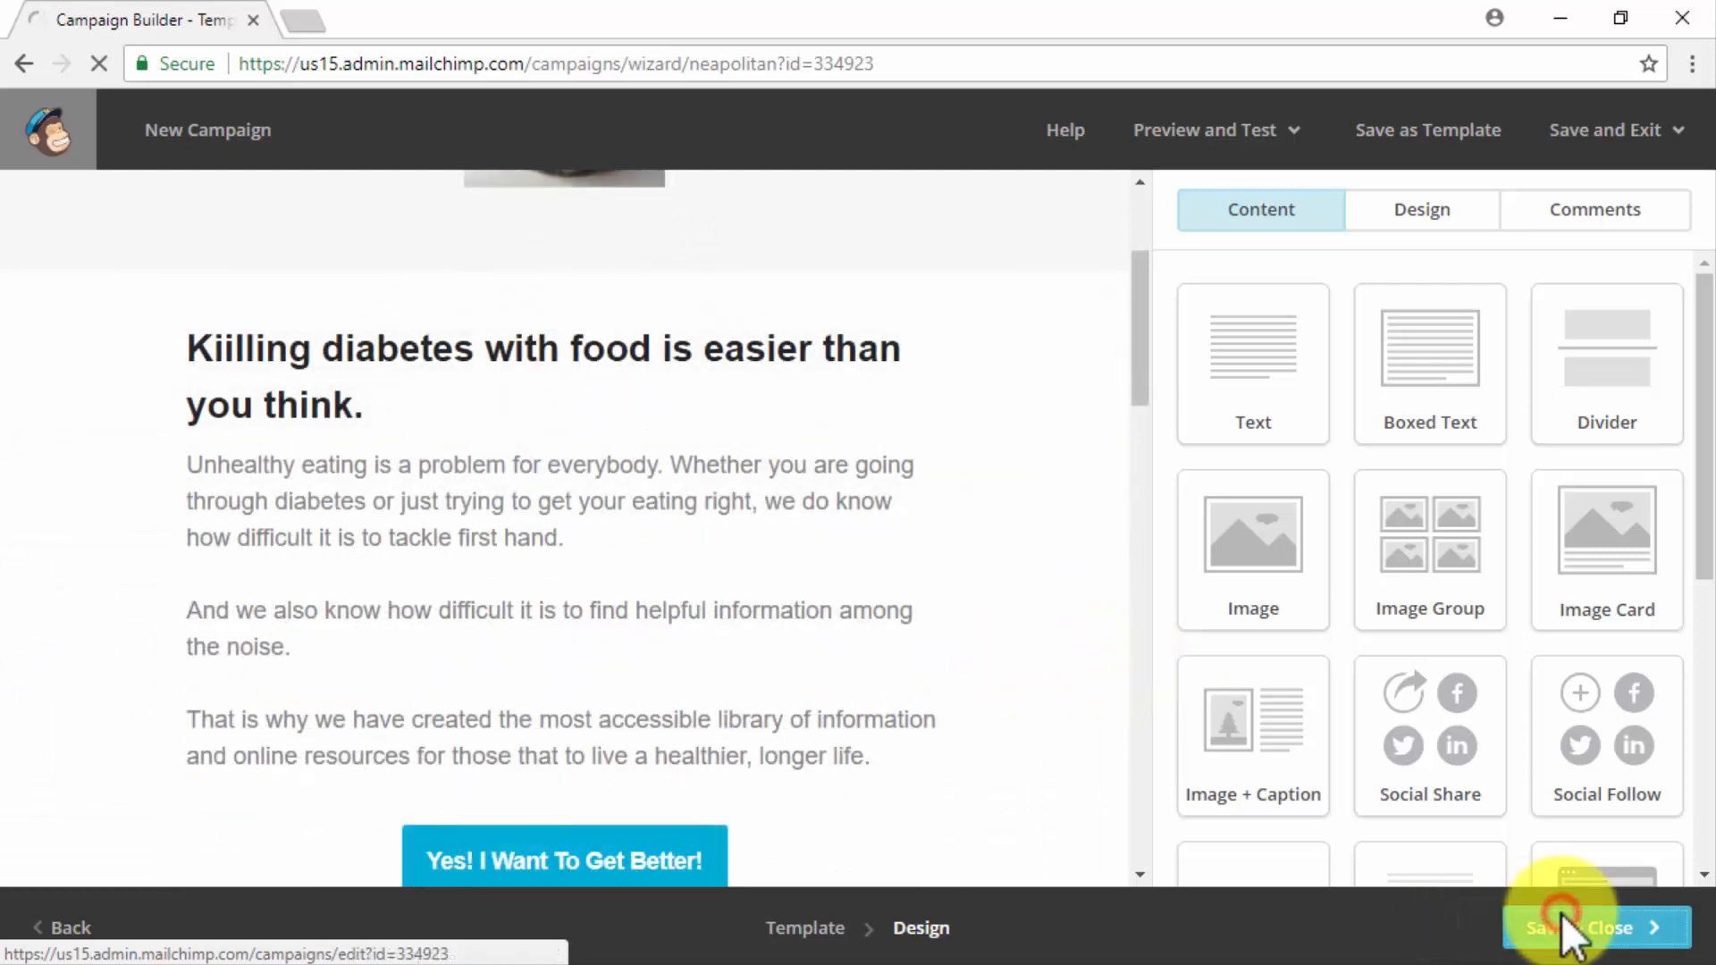
left_click(1560, 920)
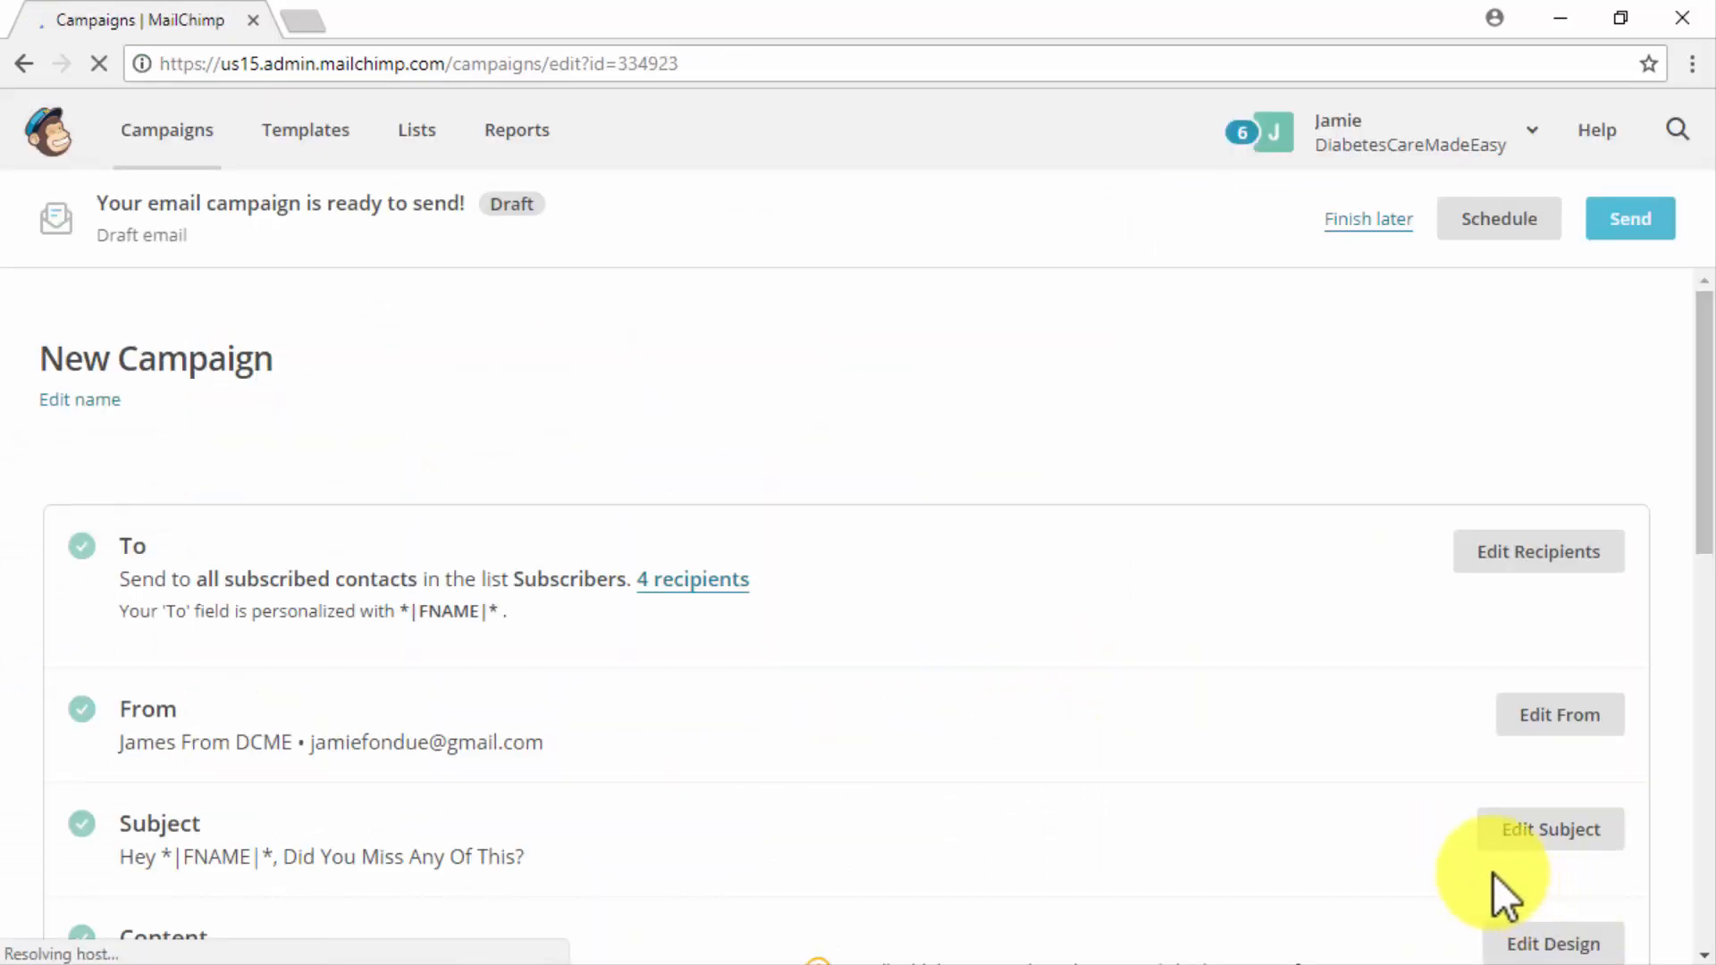
- Review the finished campaign's content and send it to the Subscribers list immediately
scroll(1251, 724, "down", 9)
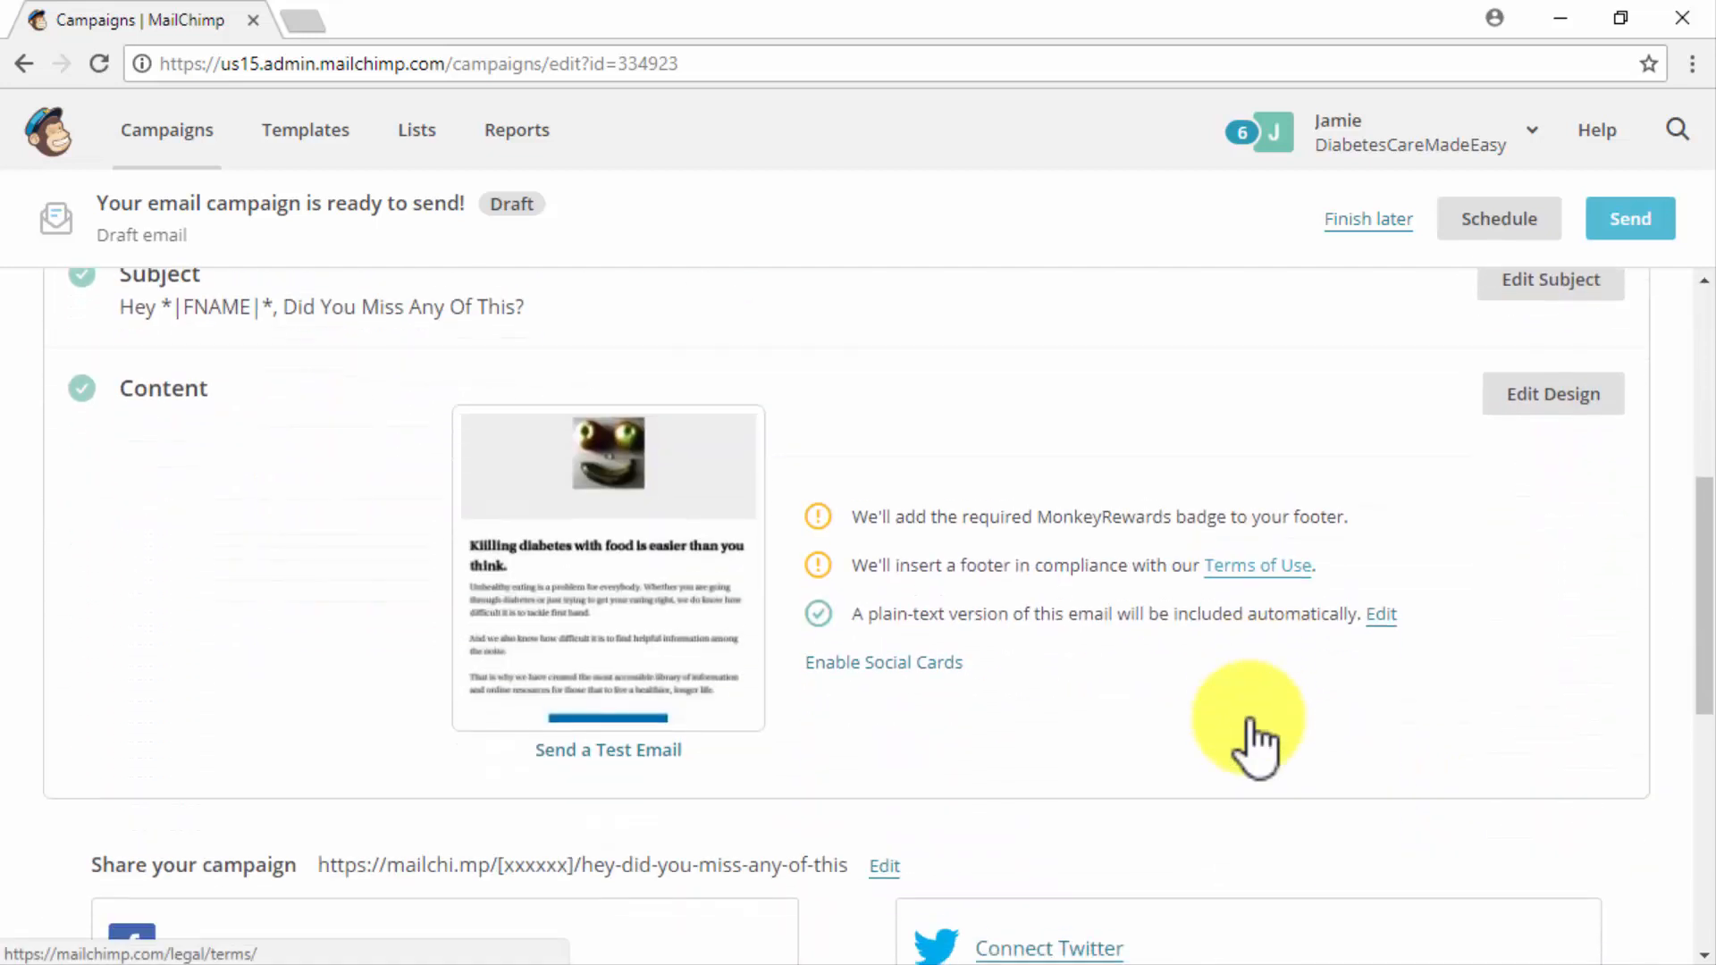
scroll(1251, 726, "up", 10)
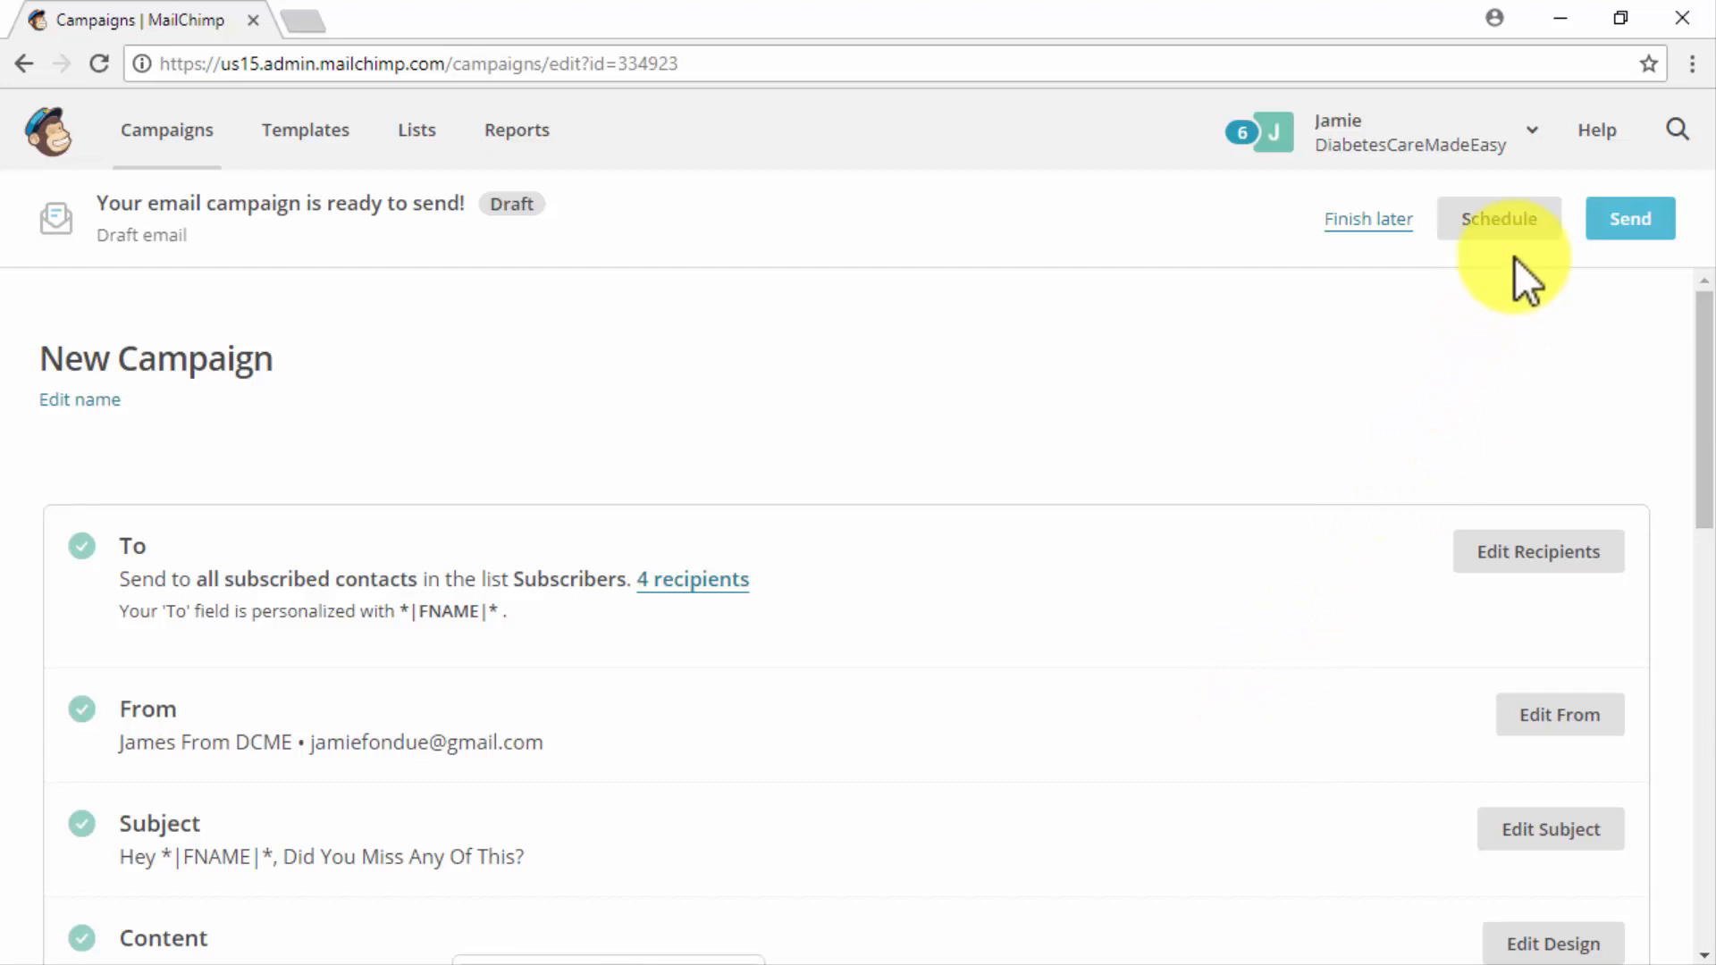
left_click(1602, 230)
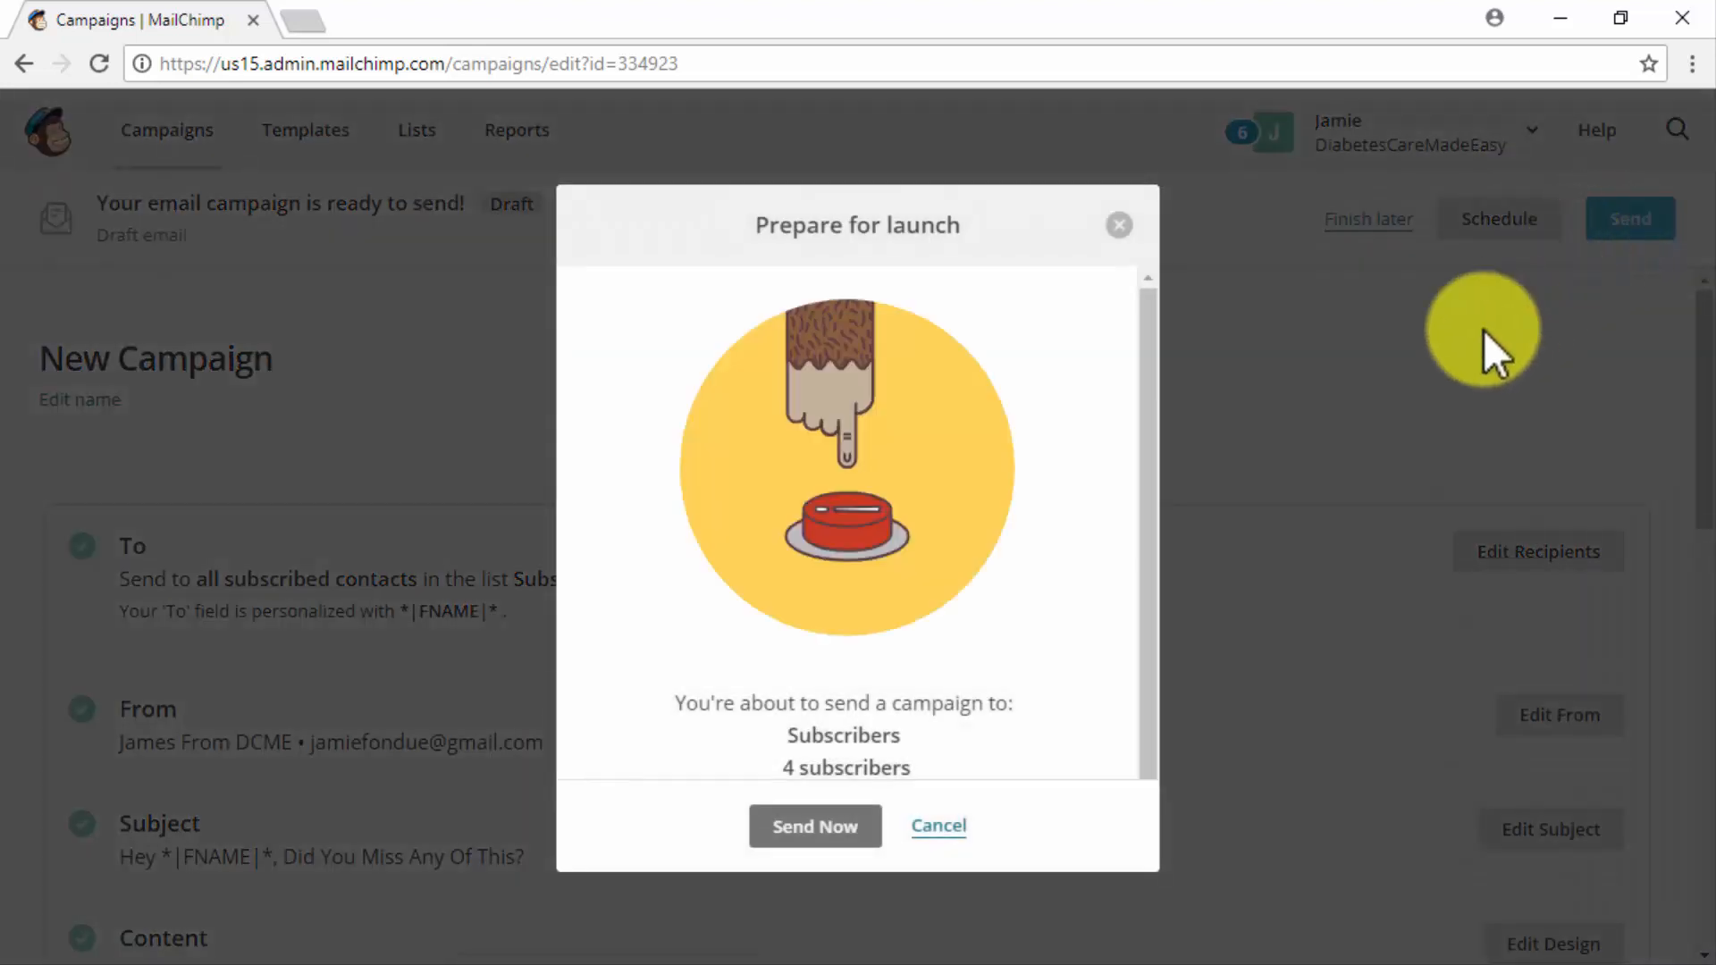
left_click(815, 827)
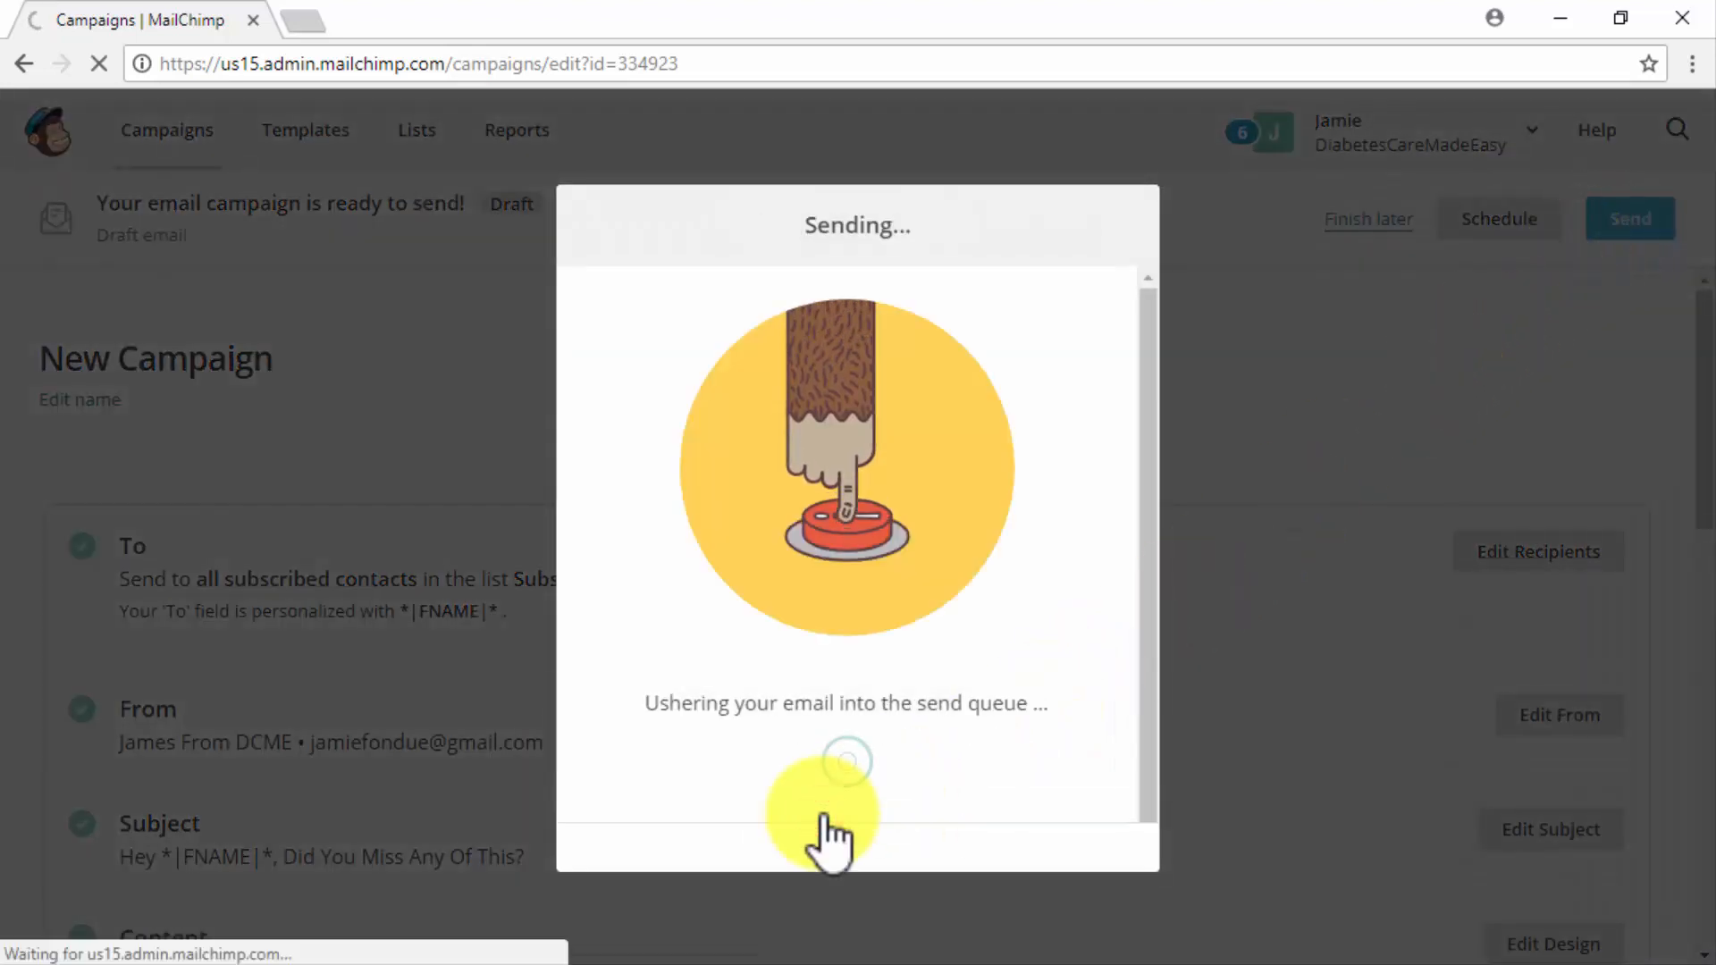